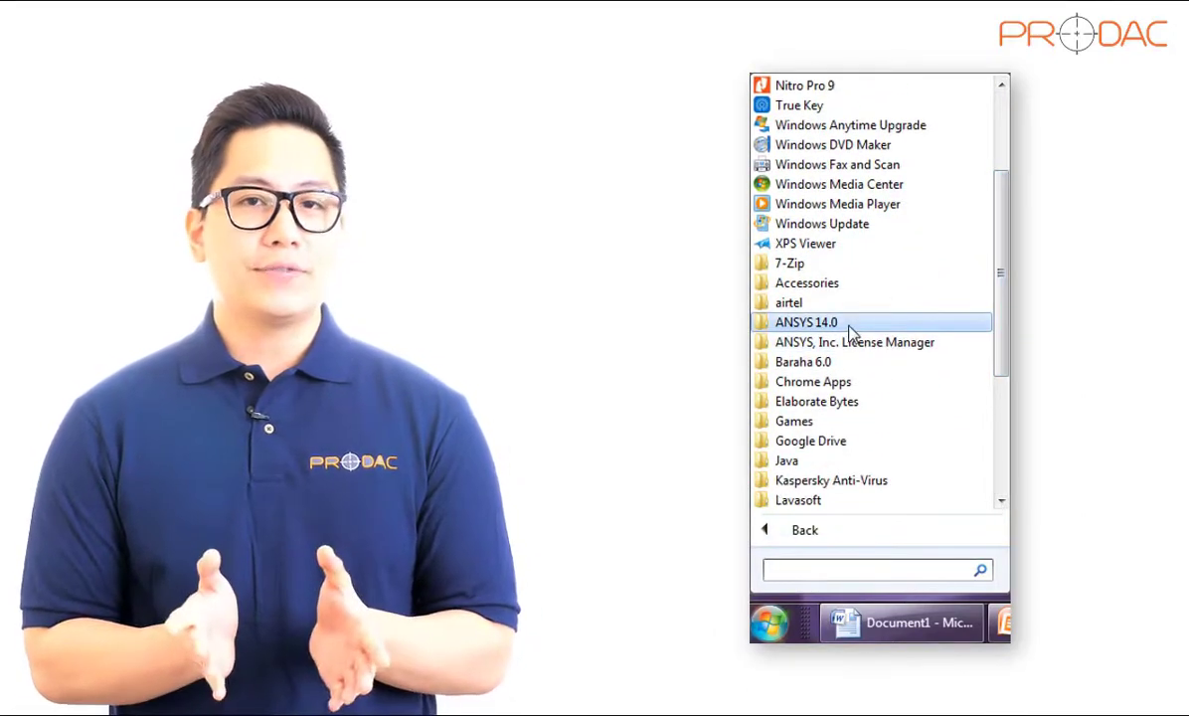
Open the ANSYS 14.0 program folder from the list of installed programs.
{"action": "left_click", "coordinate": [850, 324]}
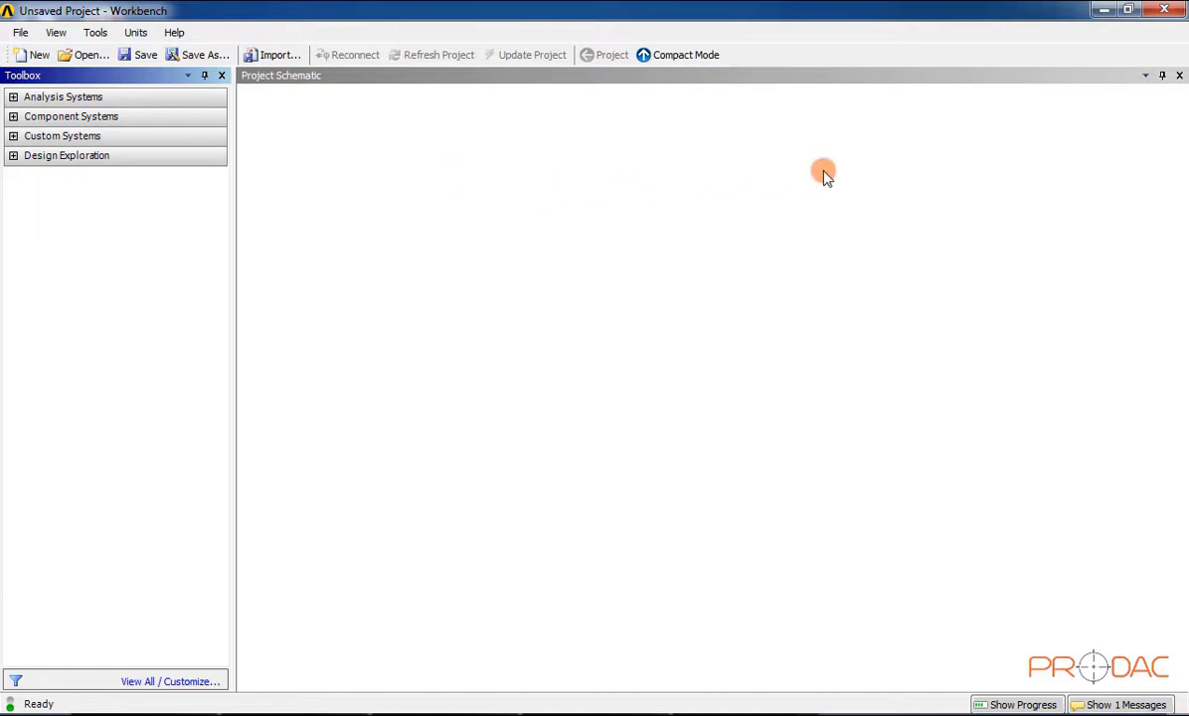
Examine the Project Schematic's window options and its lists of new analysis, component and custom systems.
{"action": "left_click", "coordinate": [1147, 77]}
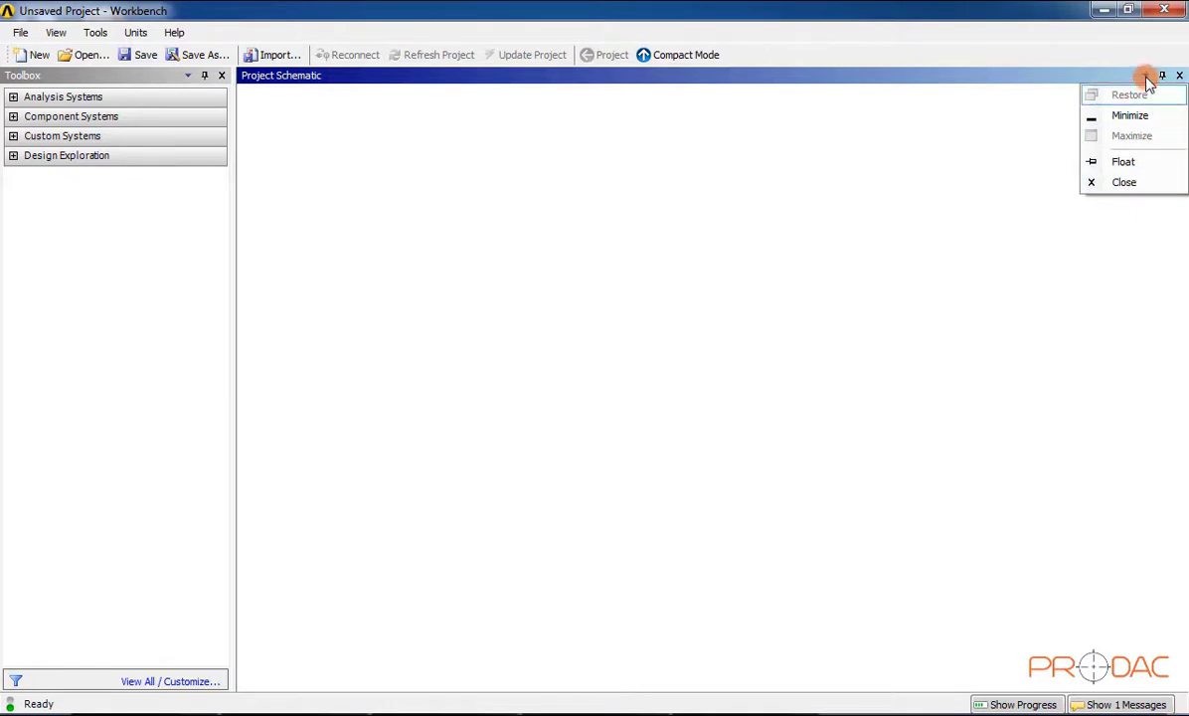
{"action": "left_click", "coordinate": [951, 157]}
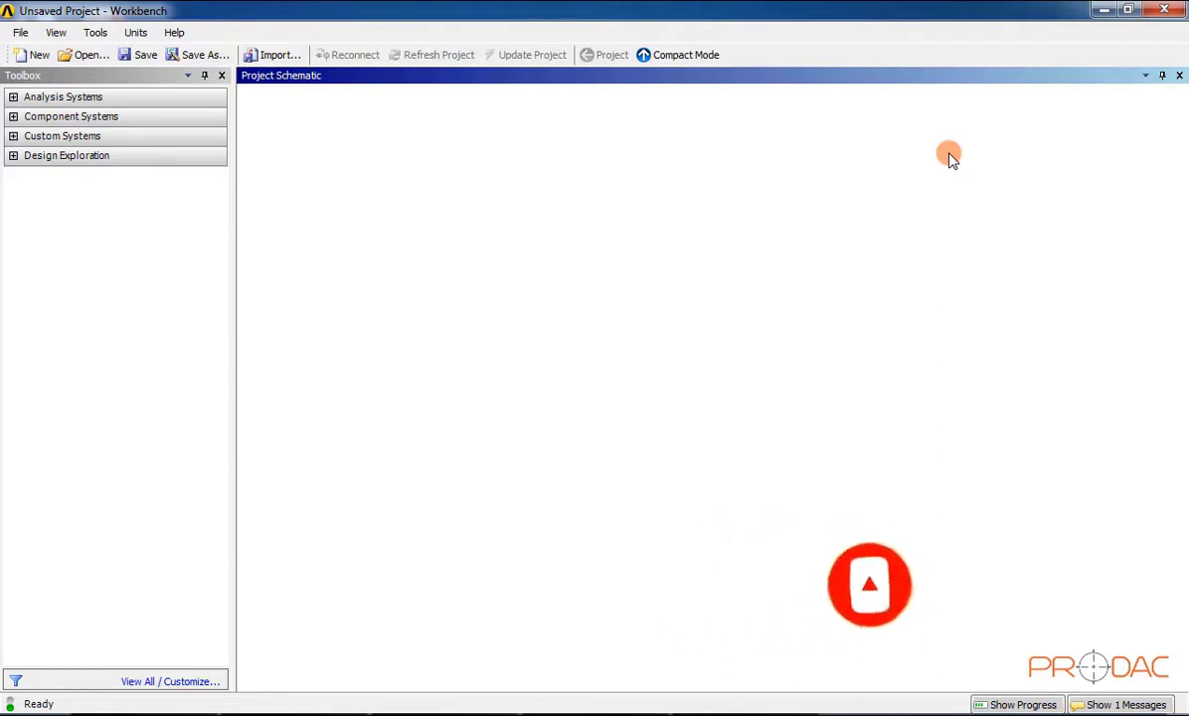
{"action": "right_click", "coordinate": [771, 334]}
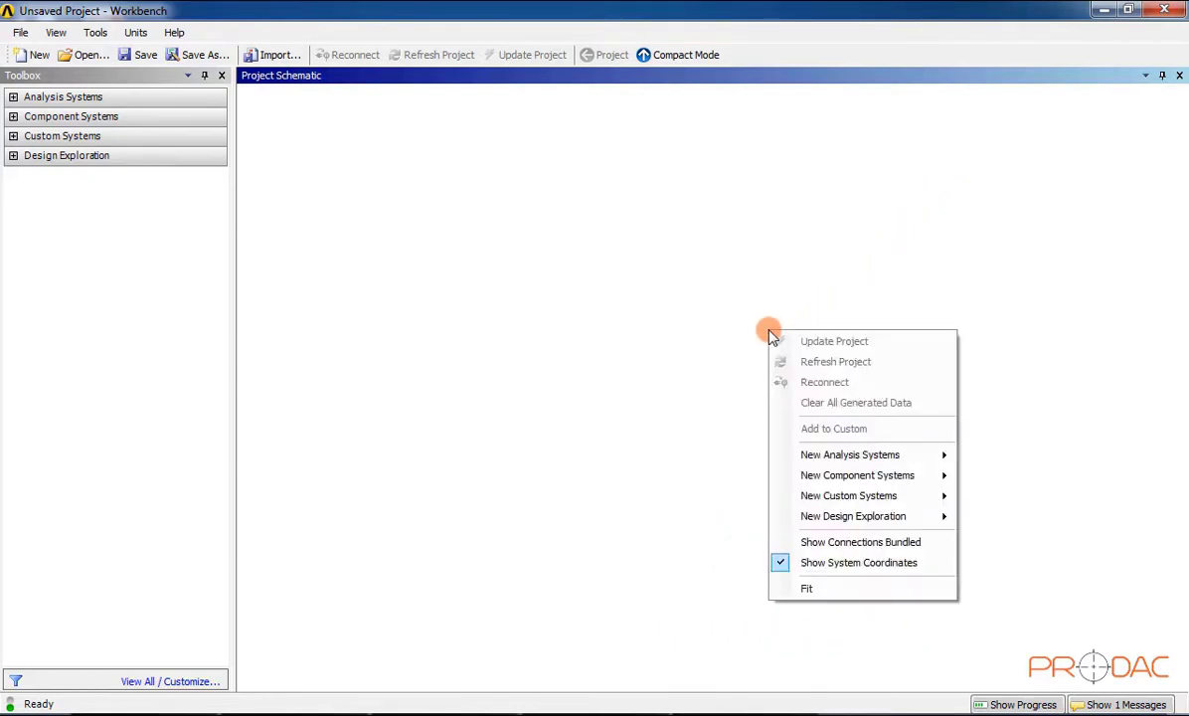
{"action": "mouse_move", "coordinate": [787, 456]}
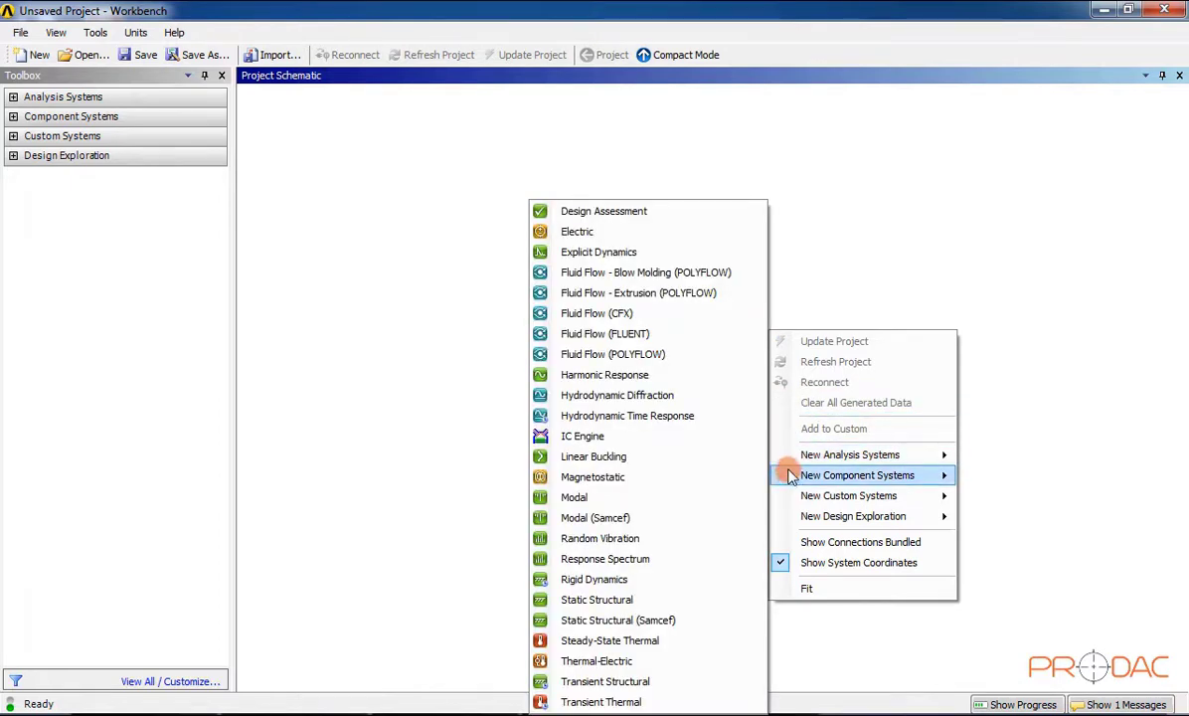
{"action": "mouse_move", "coordinate": [790, 478]}
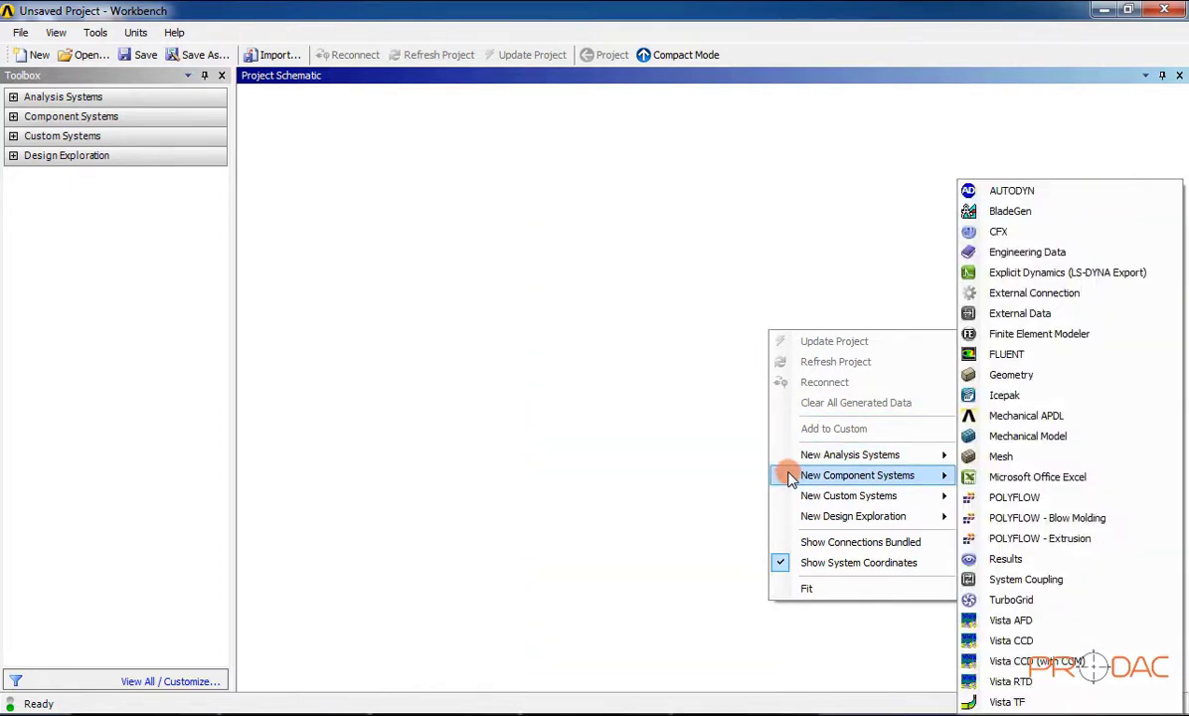
{"action": "mouse_move", "coordinate": [798, 502]}
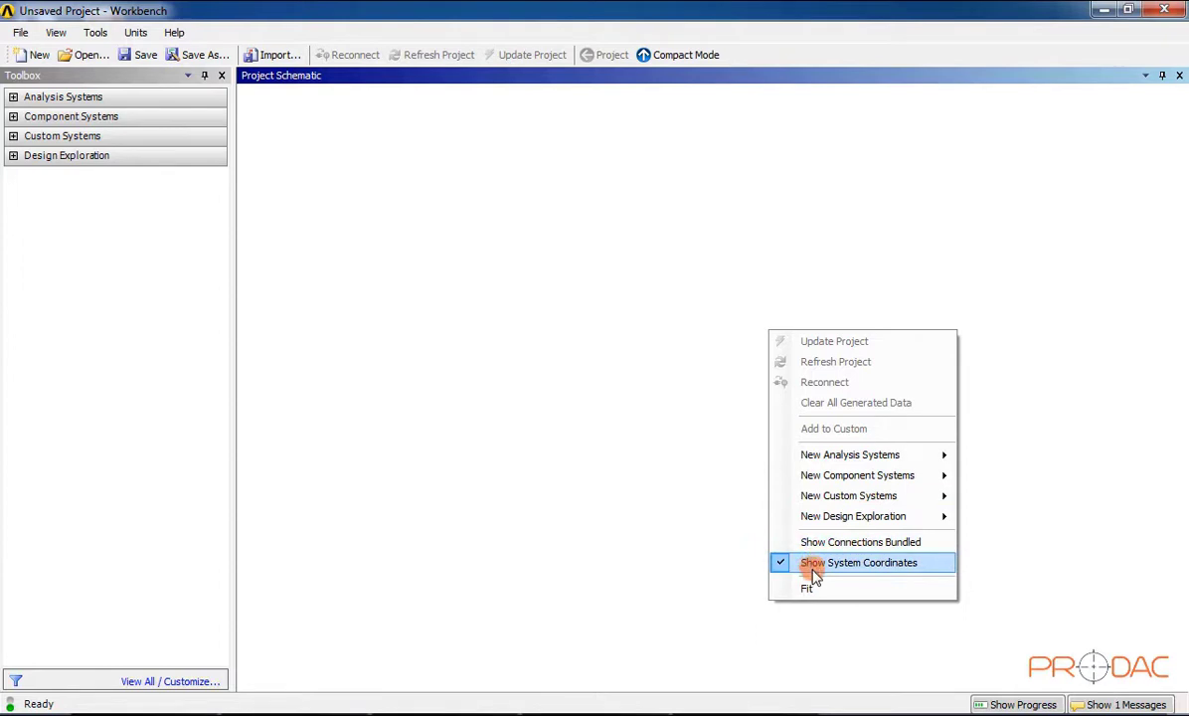
{"action": "left_click", "coordinate": [691, 514]}
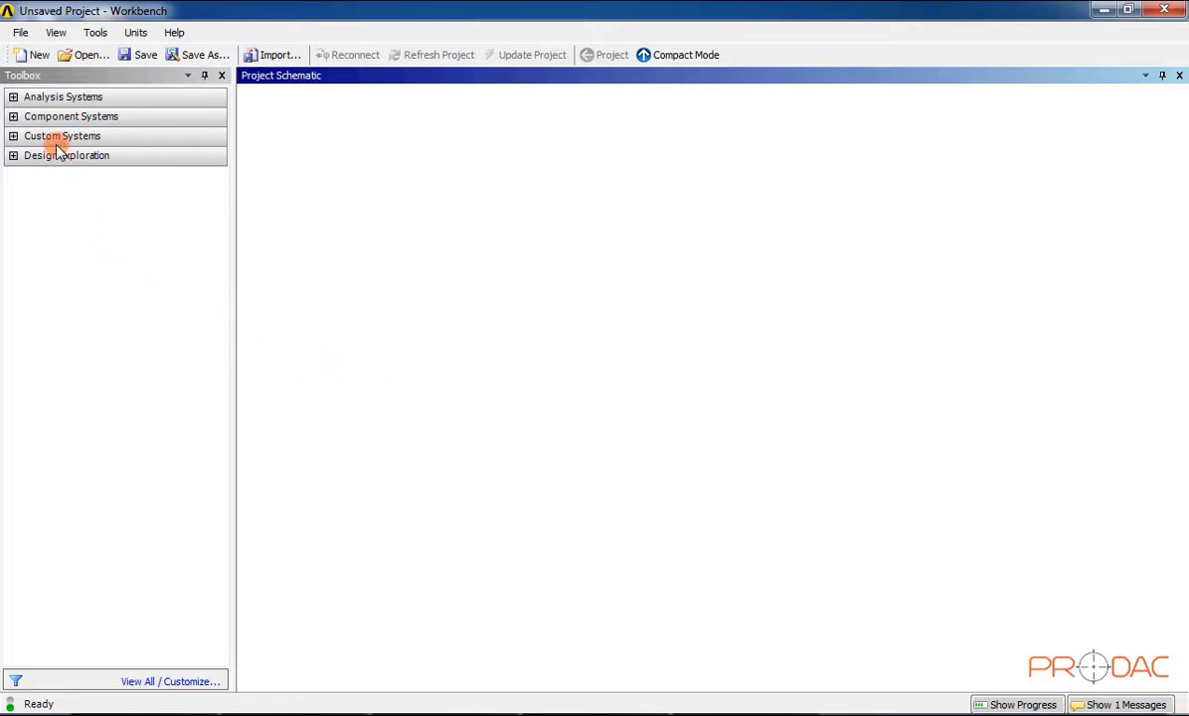
Add a Static Structural analysis system to the empty Project Schematic and name it 123.
{"action": "left_click", "coordinate": [13, 96]}
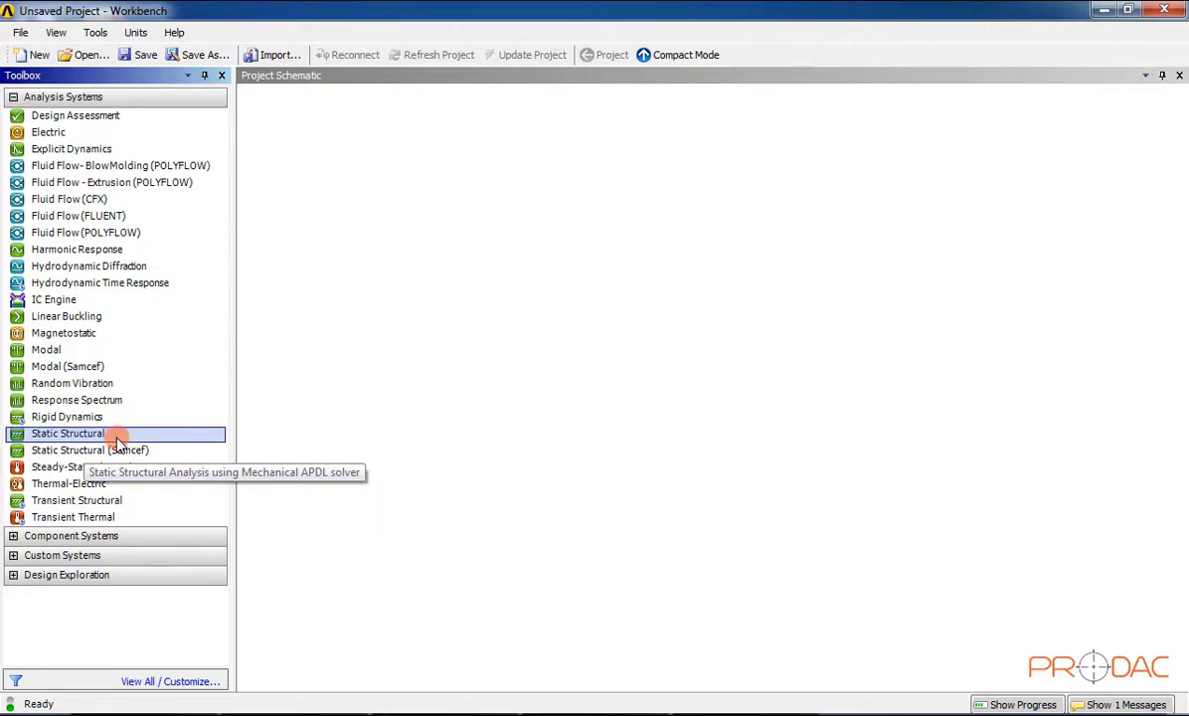
{"action": "left_click_drag", "start_coordinate": [118, 440], "coordinate": [363, 216]}
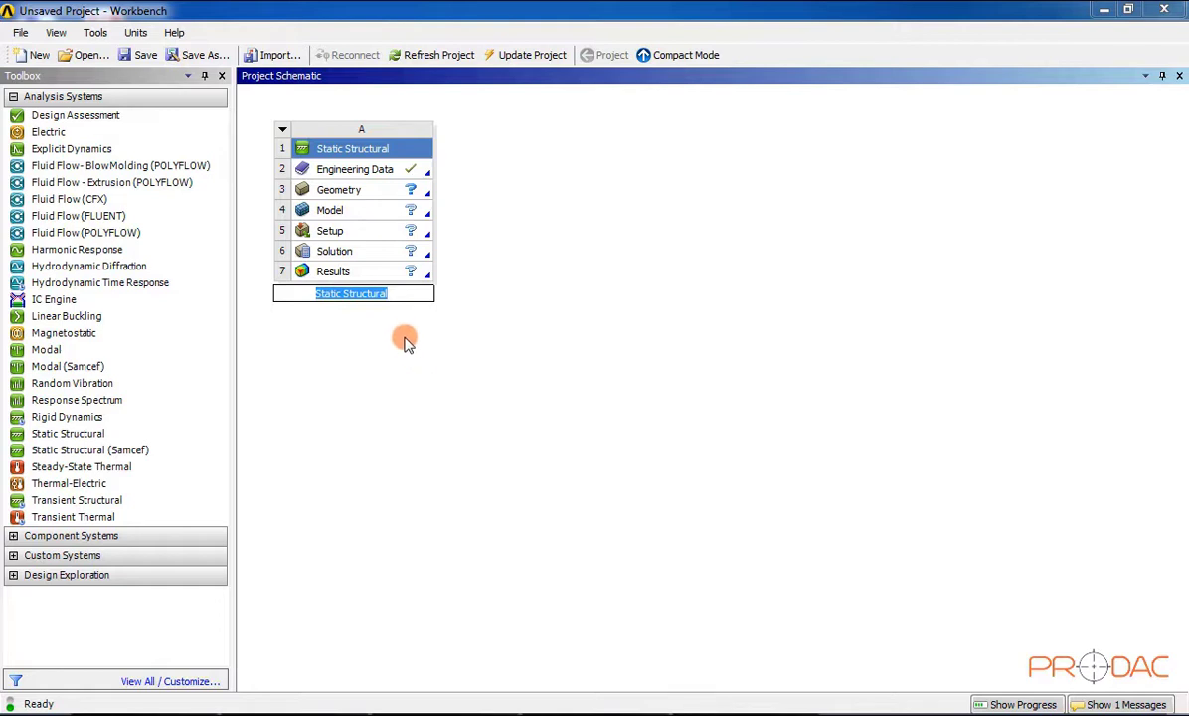
{"action": "left_click", "coordinate": [398, 294]}
{"action": "double_click", "coordinate": [397, 294]}
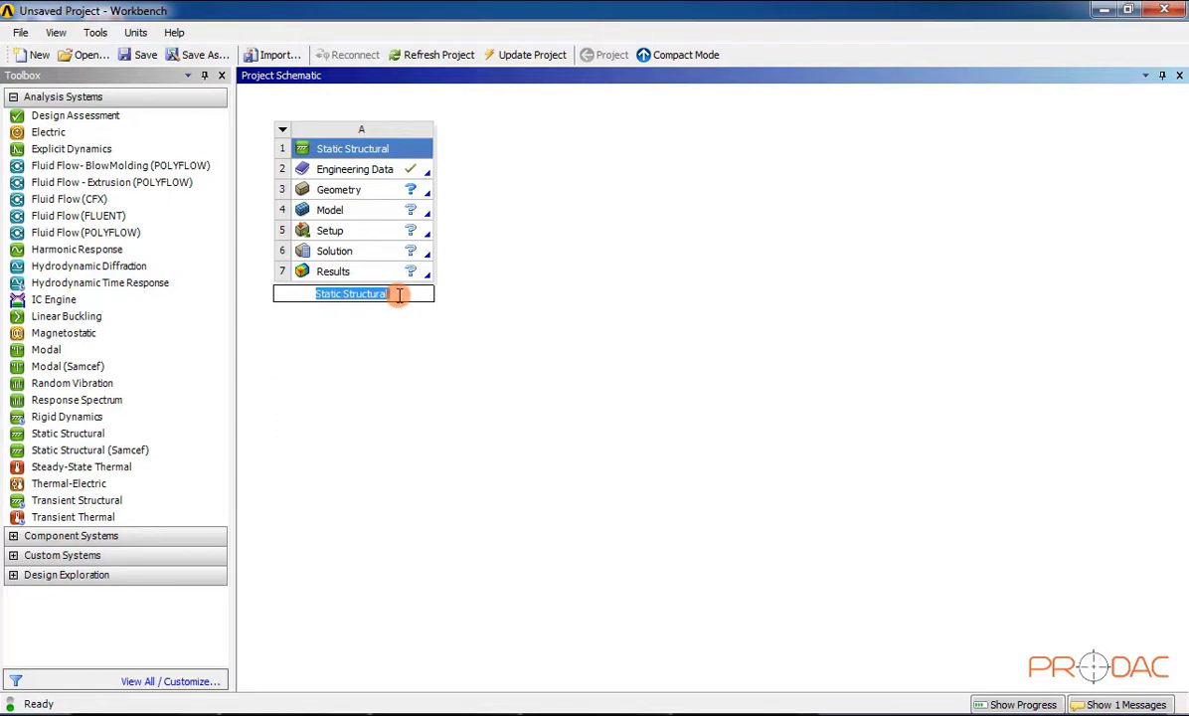
{"action": "type", "text": "123"}
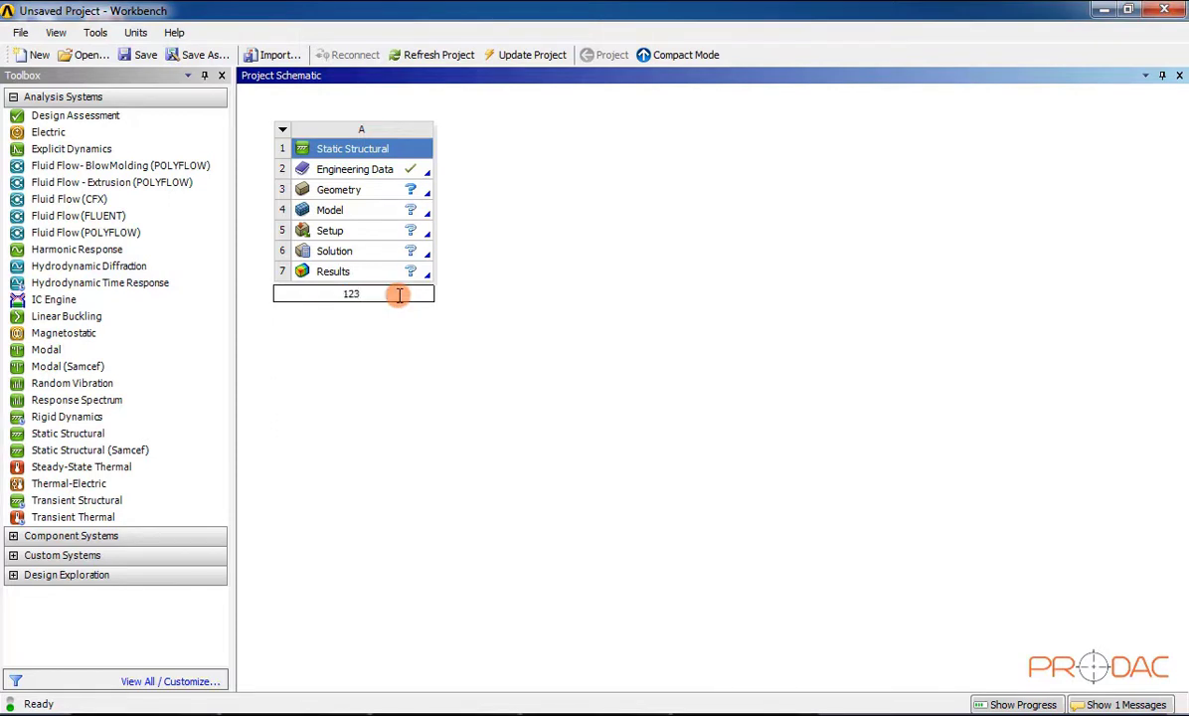
{"action": "key", "text": "Return"}
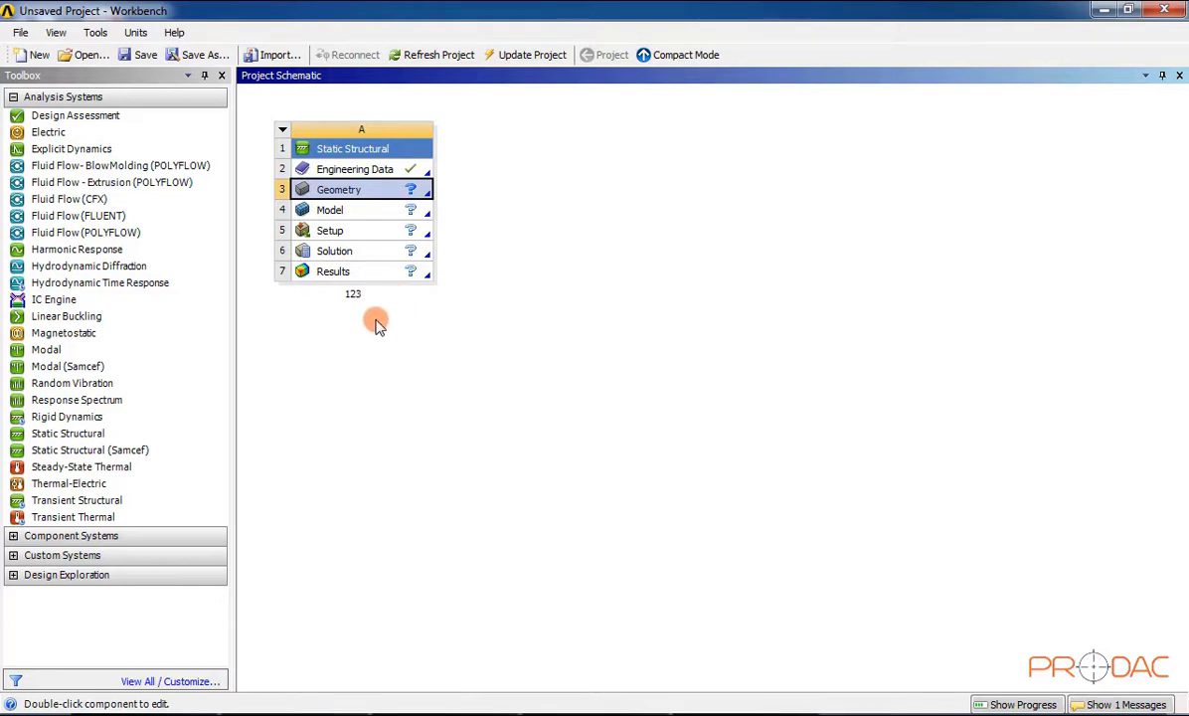
Rename the Static Structural system as 1234567 by editing its name below the system block.
{"action": "left_click", "coordinate": [358, 297]}
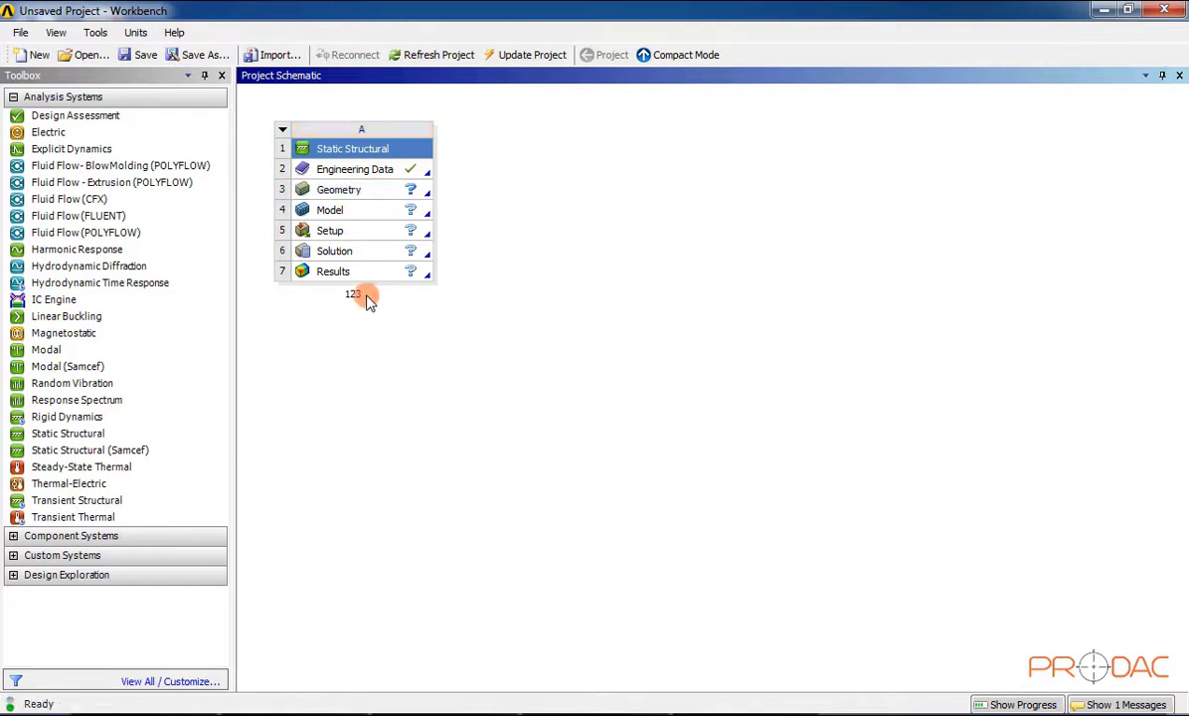
{"action": "double_click", "coordinate": [350, 292]}
{"action": "type", "text": "1234567"}
{"action": "key", "text": "Return"}
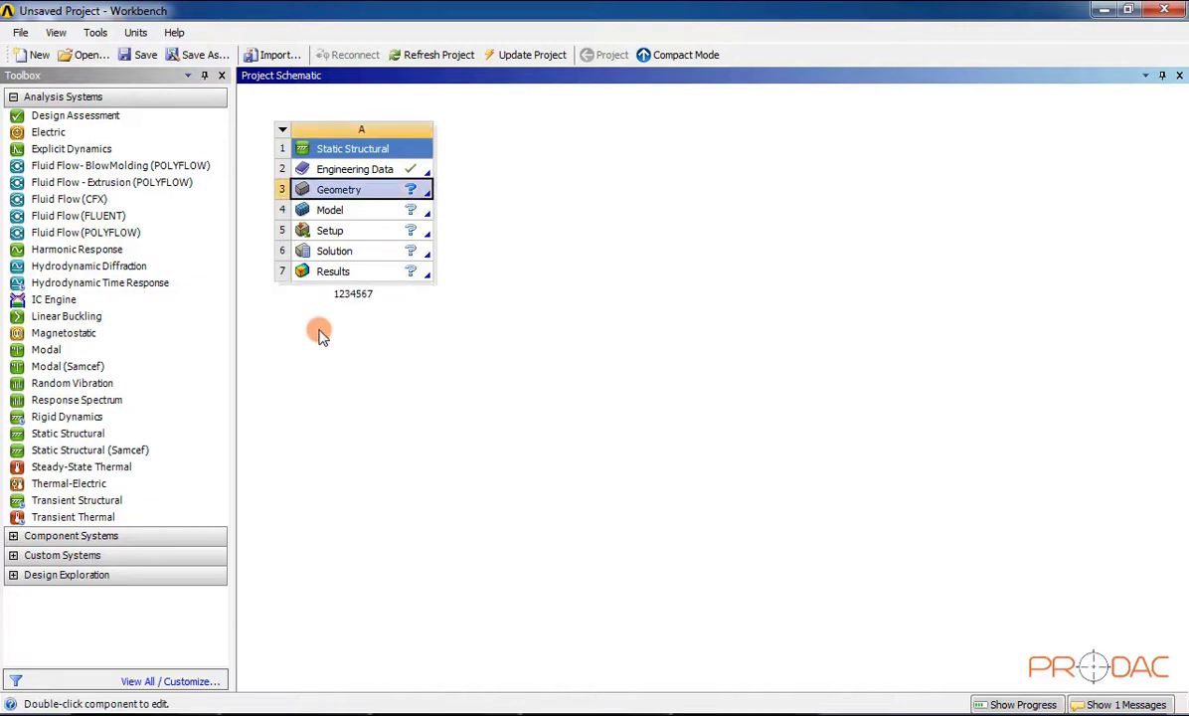
Rename Static Structural system A as "test" using the system's Rename command.
{"action": "left_click", "coordinate": [283, 131]}
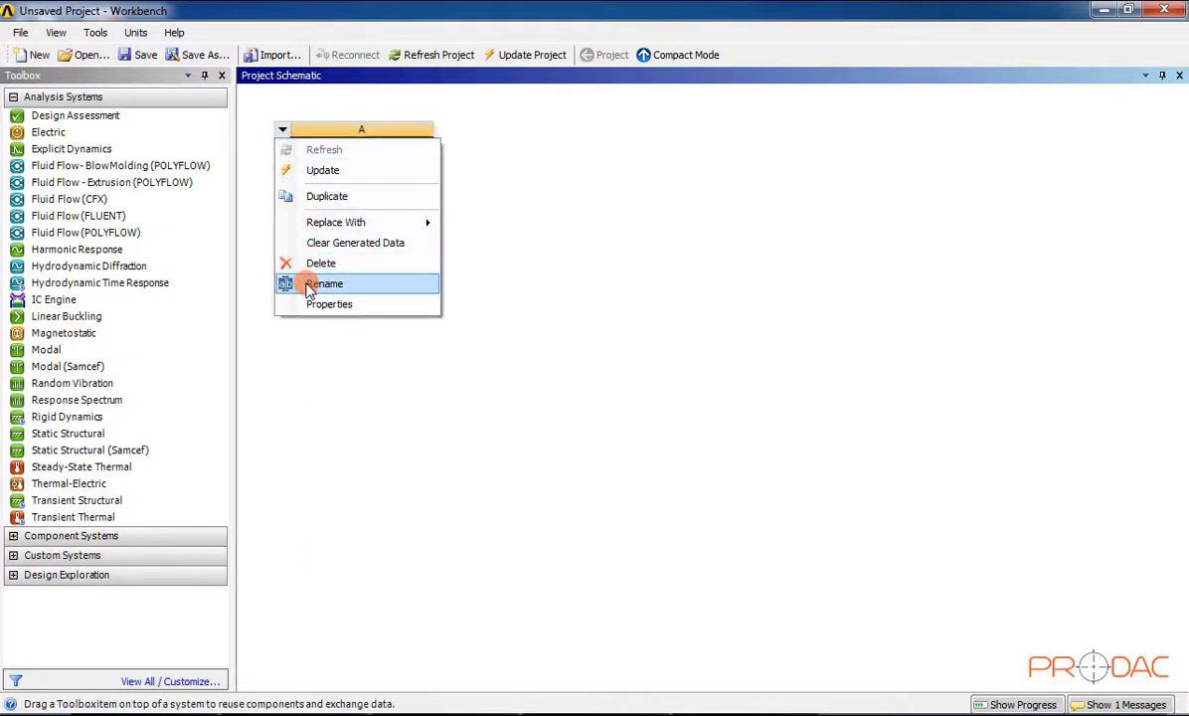
{"action": "left_click", "coordinate": [369, 288]}
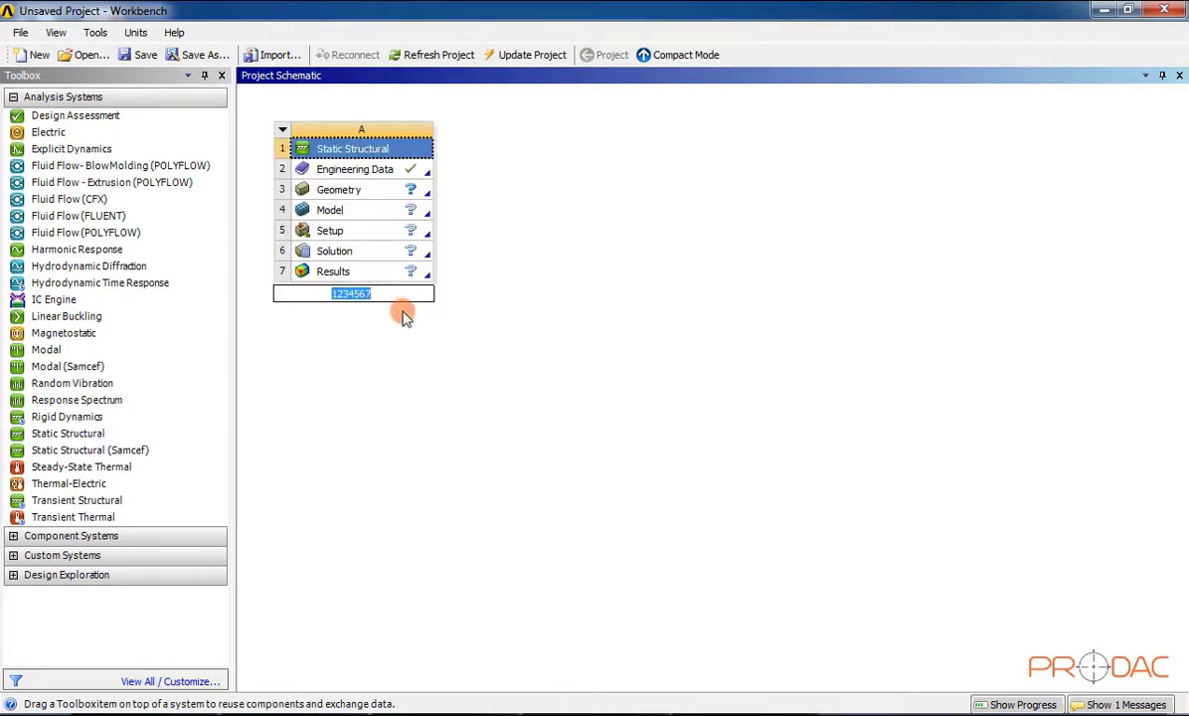
{"action": "type", "text": "test"}
{"action": "key", "text": "Return"}
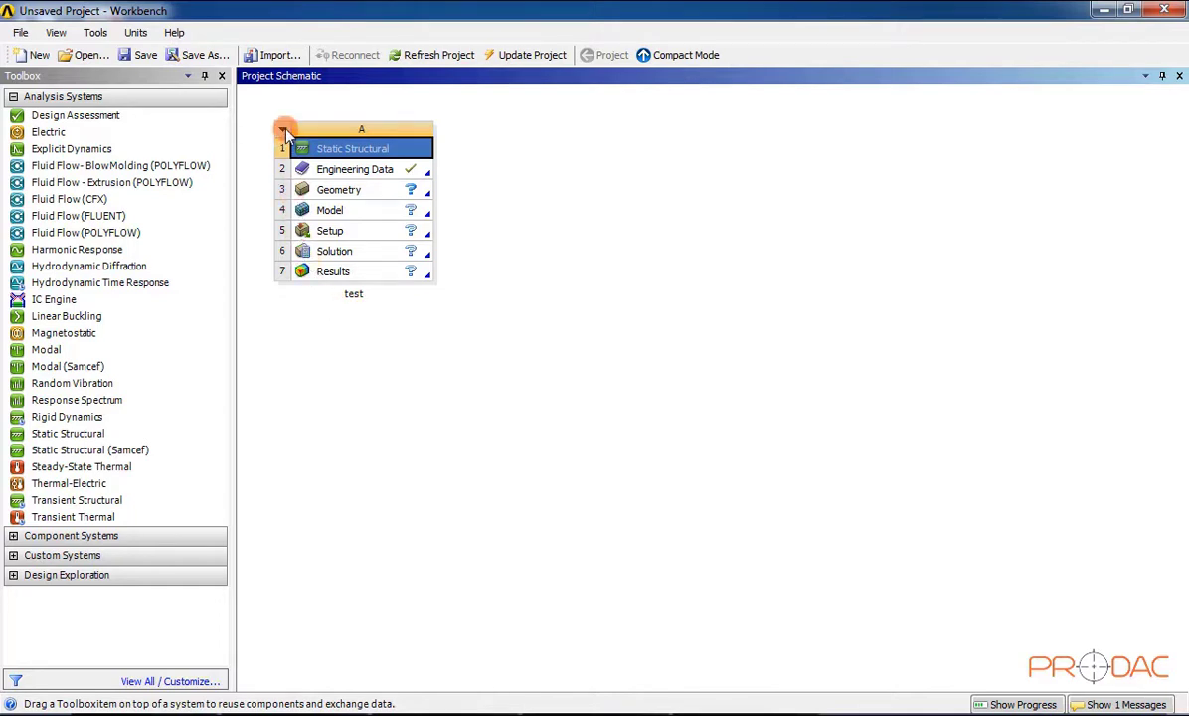
Duplicate the "test" Static Structural system in the Project Schematic, keeping the default name for the copy.
{"action": "left_click", "coordinate": [283, 131]}
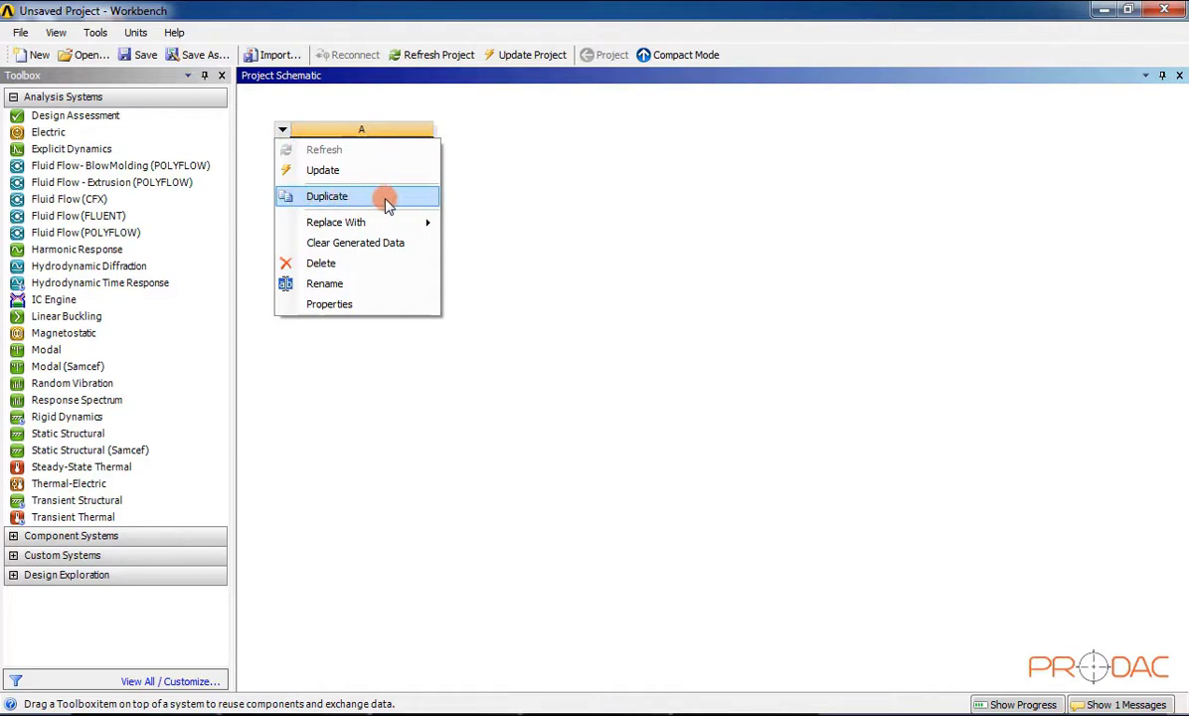
{"action": "left_click", "coordinate": [387, 202]}
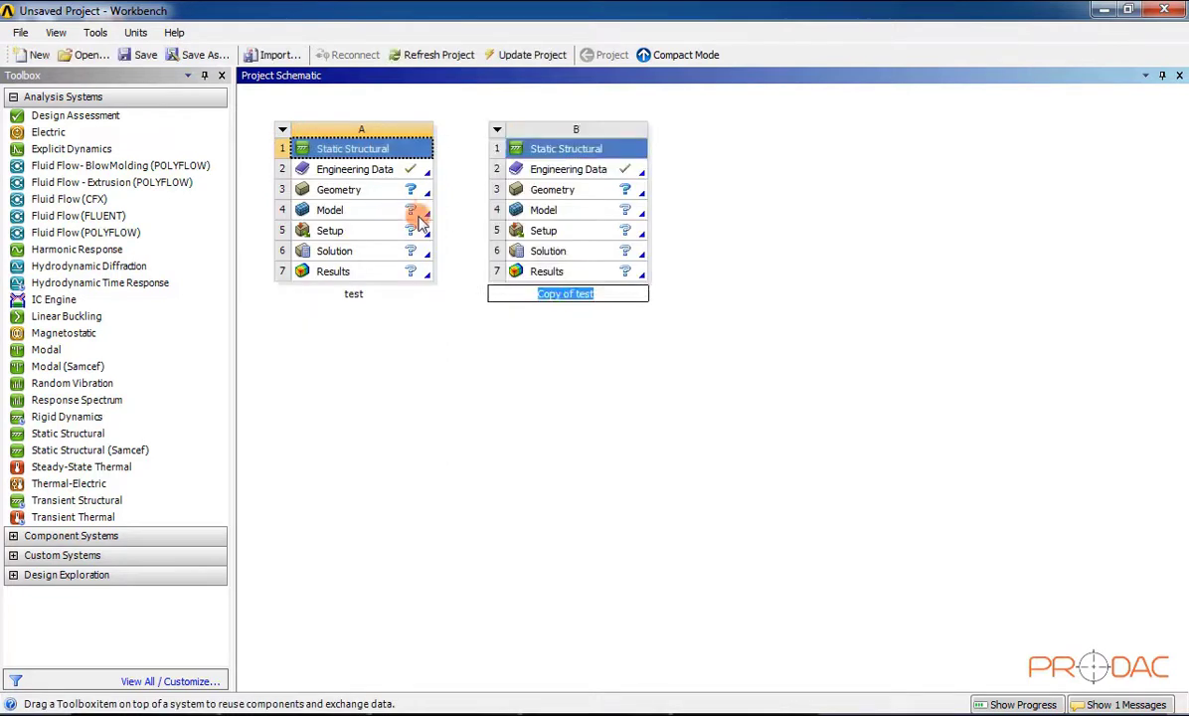
{"action": "left_click", "coordinate": [507, 331]}
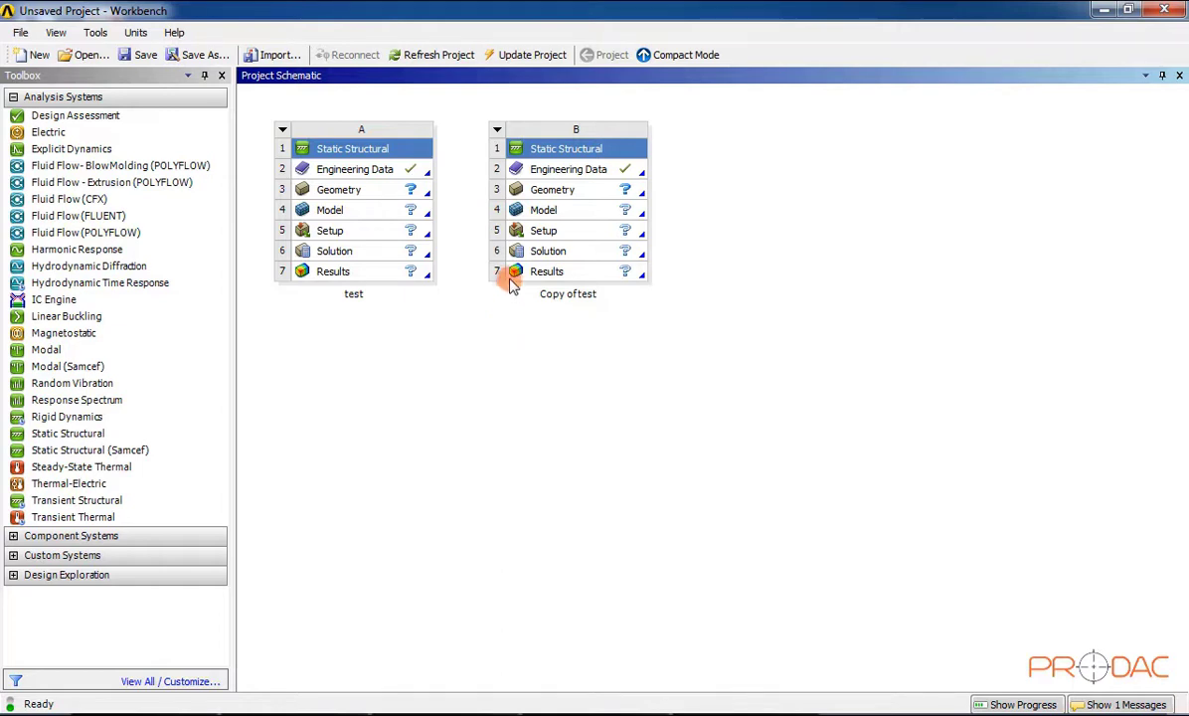
Delete the duplicated system B, including its unshared data, from the Project Schematic.
{"action": "left_click", "coordinate": [498, 130]}
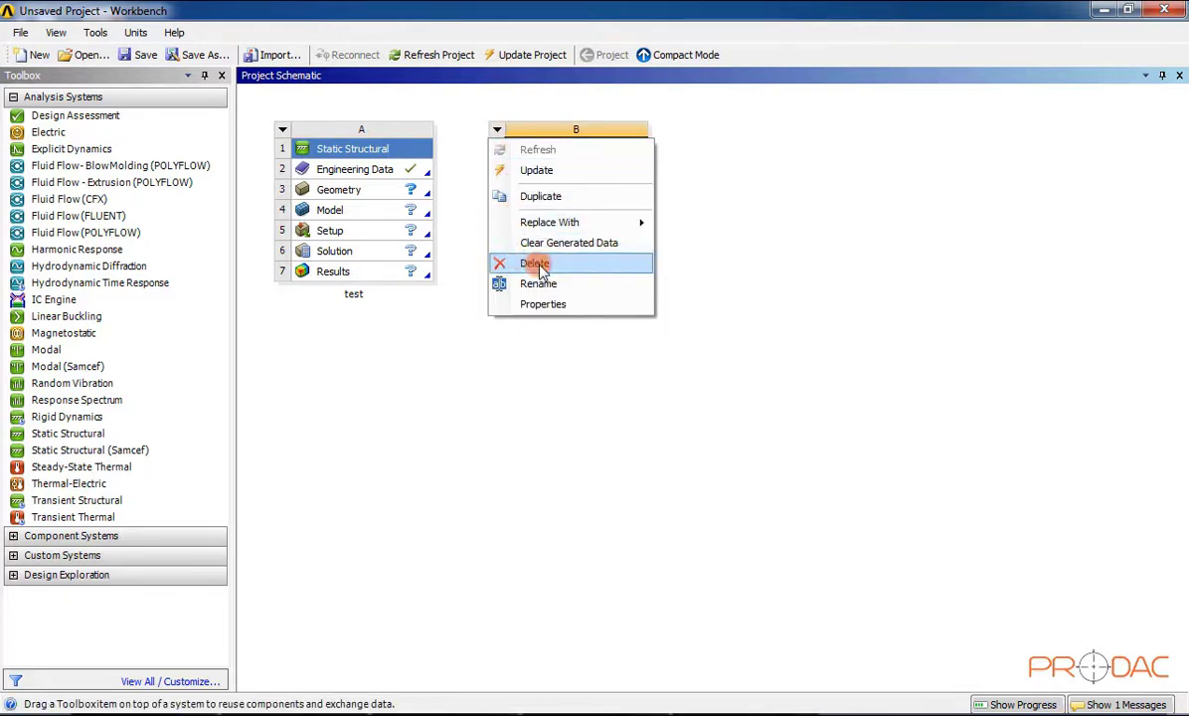
{"action": "left_click", "coordinate": [576, 266]}
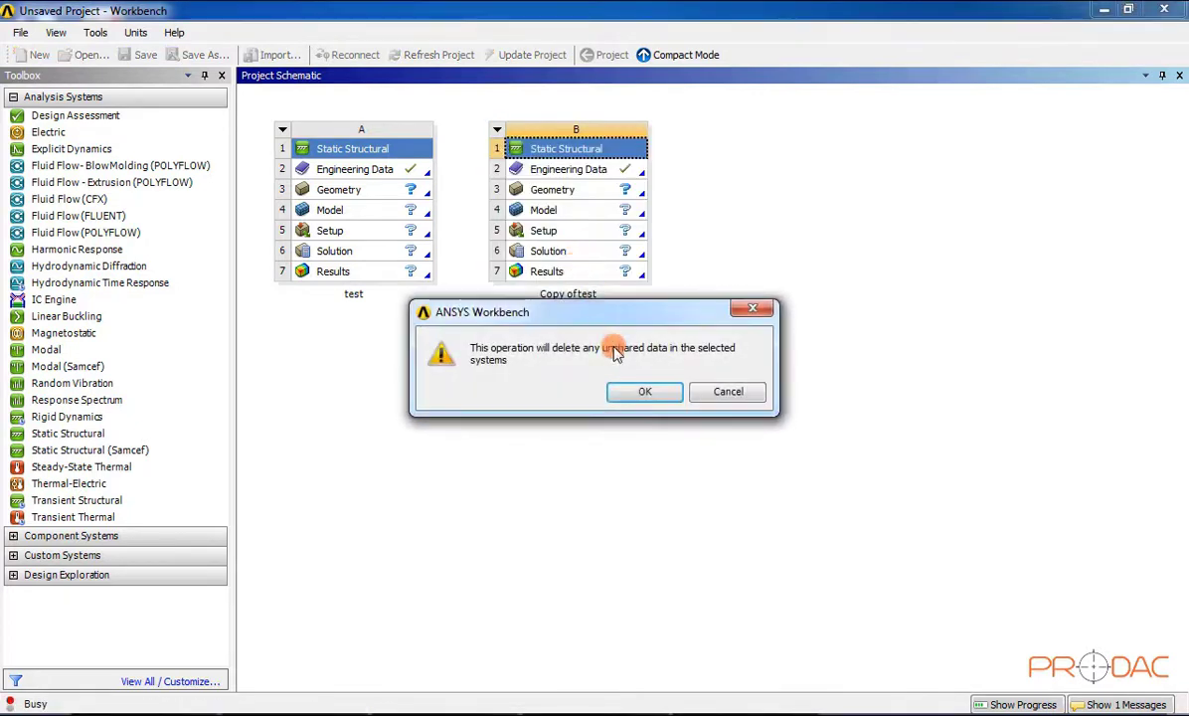
{"action": "left_click", "coordinate": [633, 395]}
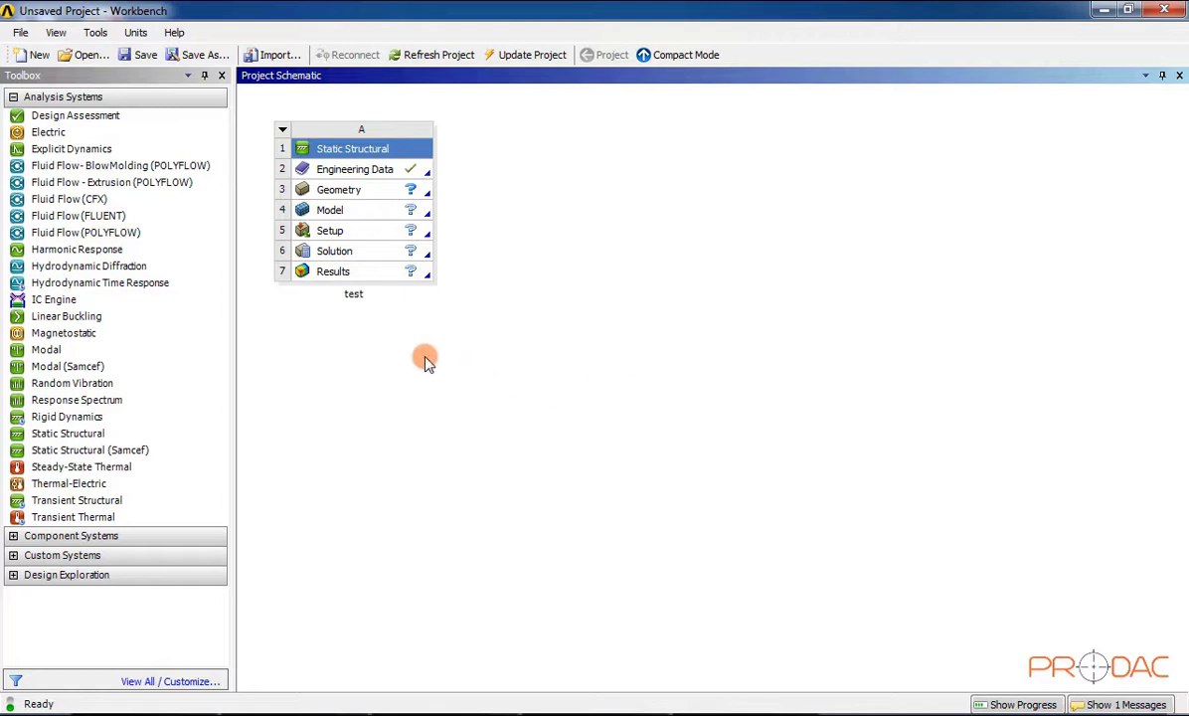
Save the project as Test in the SESSION 02 folder inside Prodac Labs on drive C.
{"action": "left_click", "coordinate": [147, 60]}
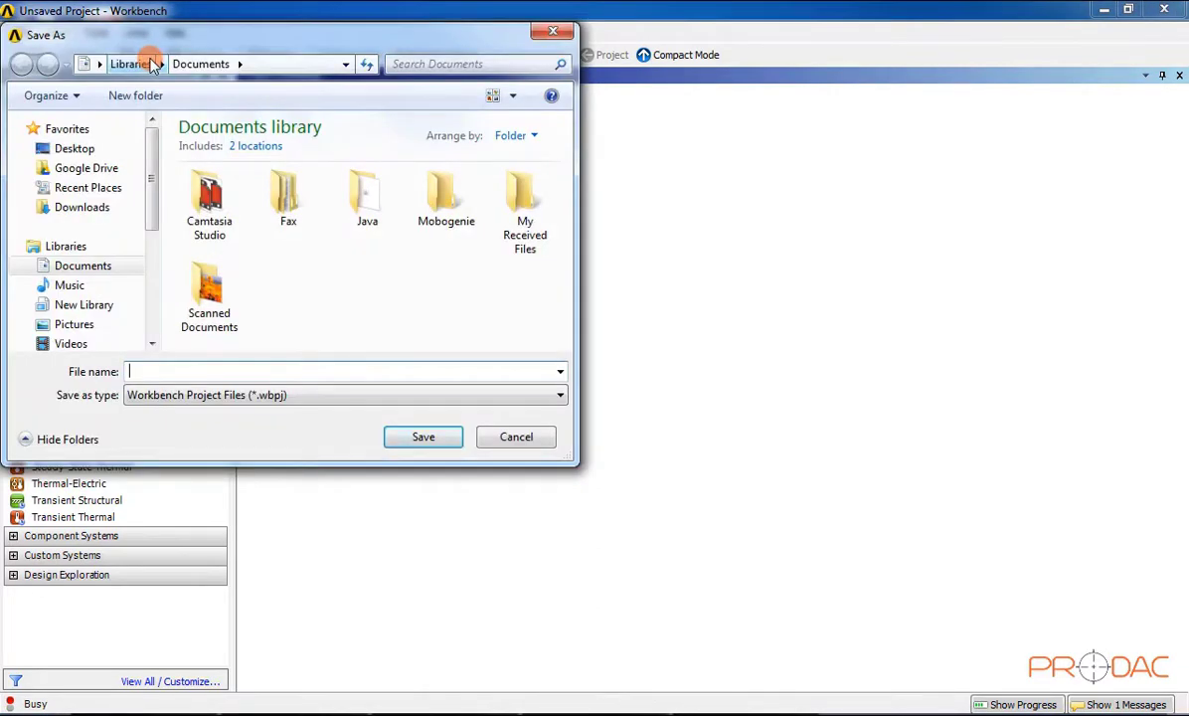
{"action": "left_click_drag", "start_coordinate": [154, 169], "coordinate": [152, 234]}
{"action": "left_click", "coordinate": [130, 297]}
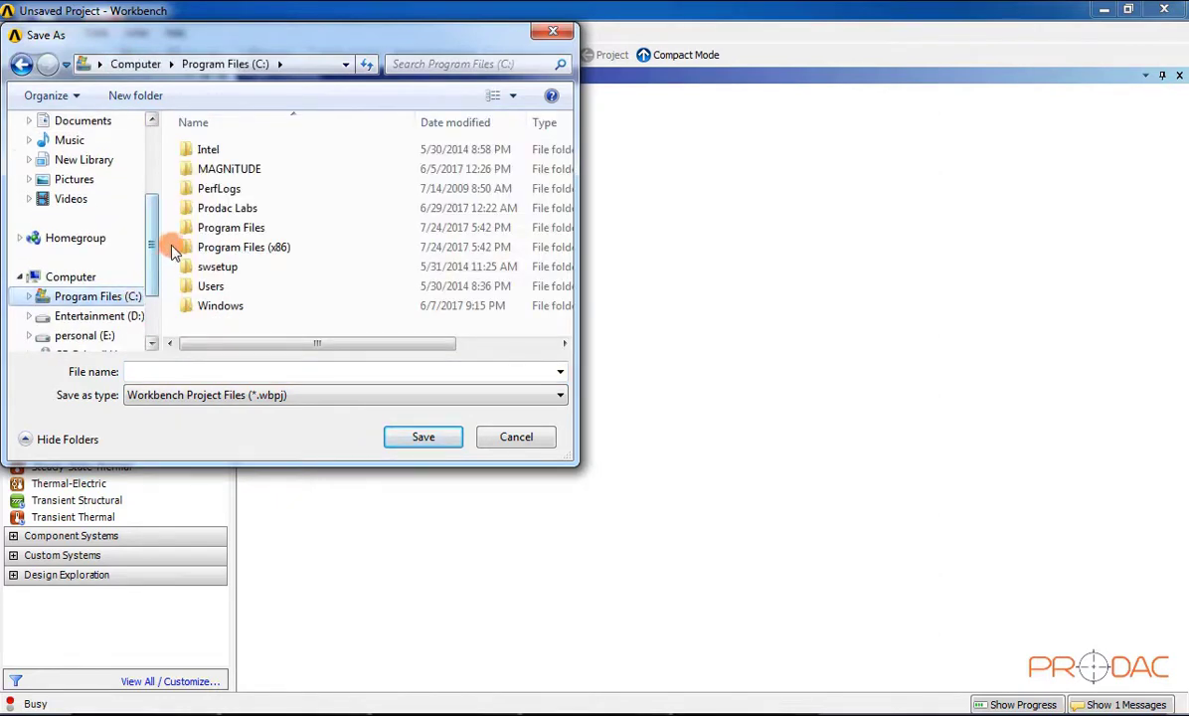
{"action": "double_click", "coordinate": [228, 208]}
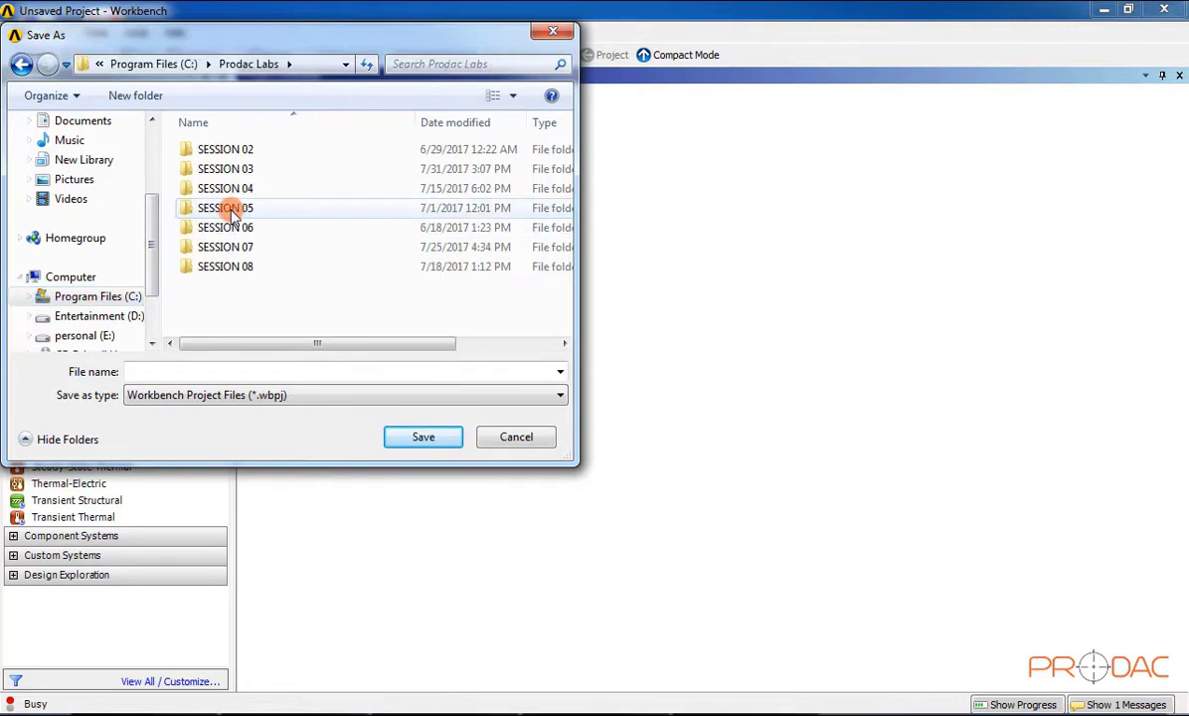
{"action": "double_click", "coordinate": [230, 150]}
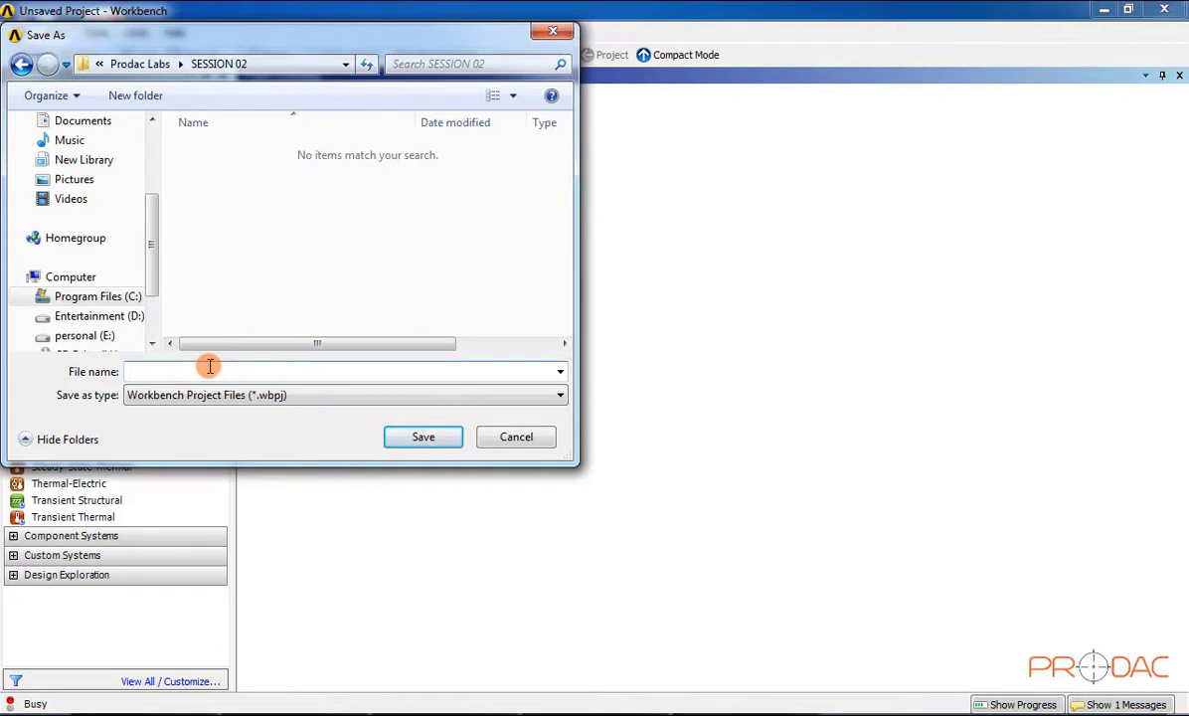
{"action": "type", "text": "Test"}
{"action": "left_click", "coordinate": [404, 441]}
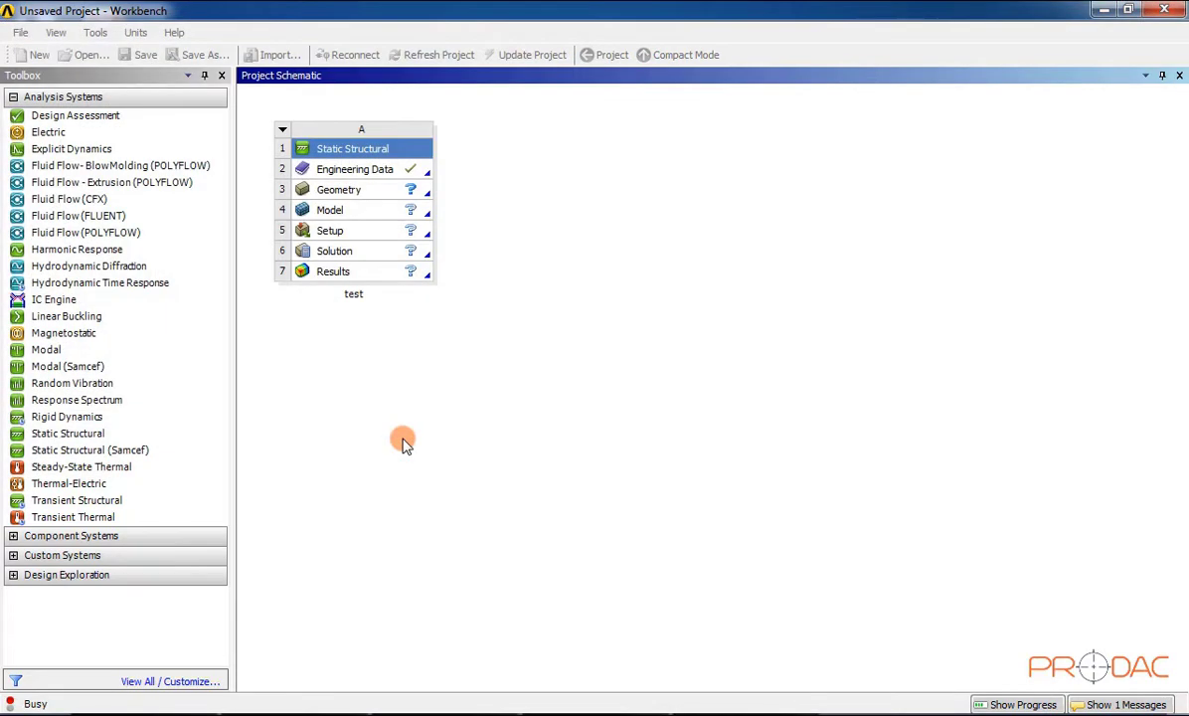
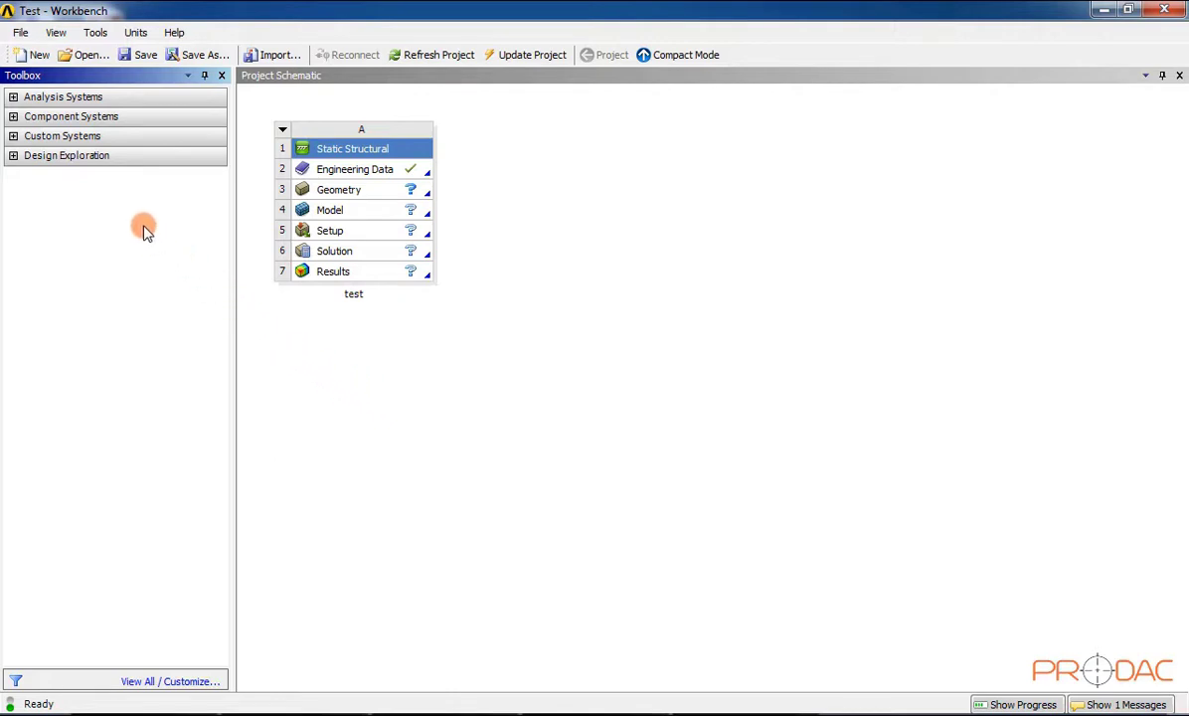
Add a second, standalone Static Structural system beside the "test" system, keeping its default name.
{"action": "left_click", "coordinate": [14, 96]}
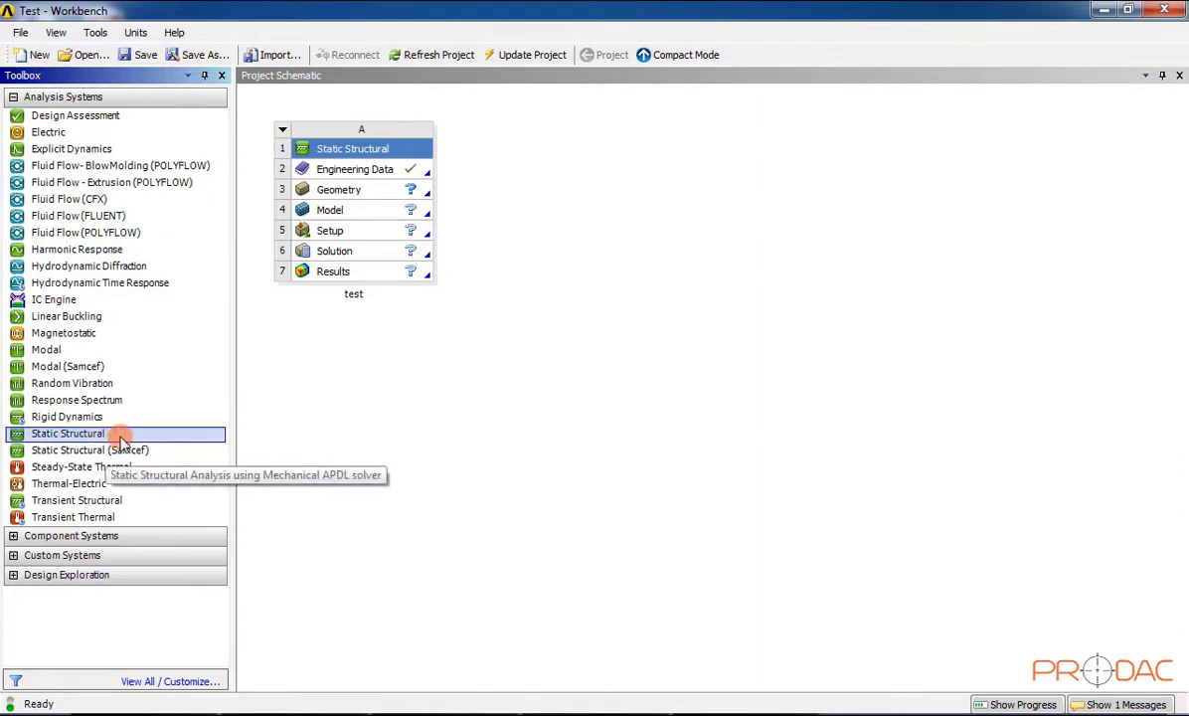
{"action": "left_click_drag", "start_coordinate": [120, 438], "coordinate": [563, 216]}
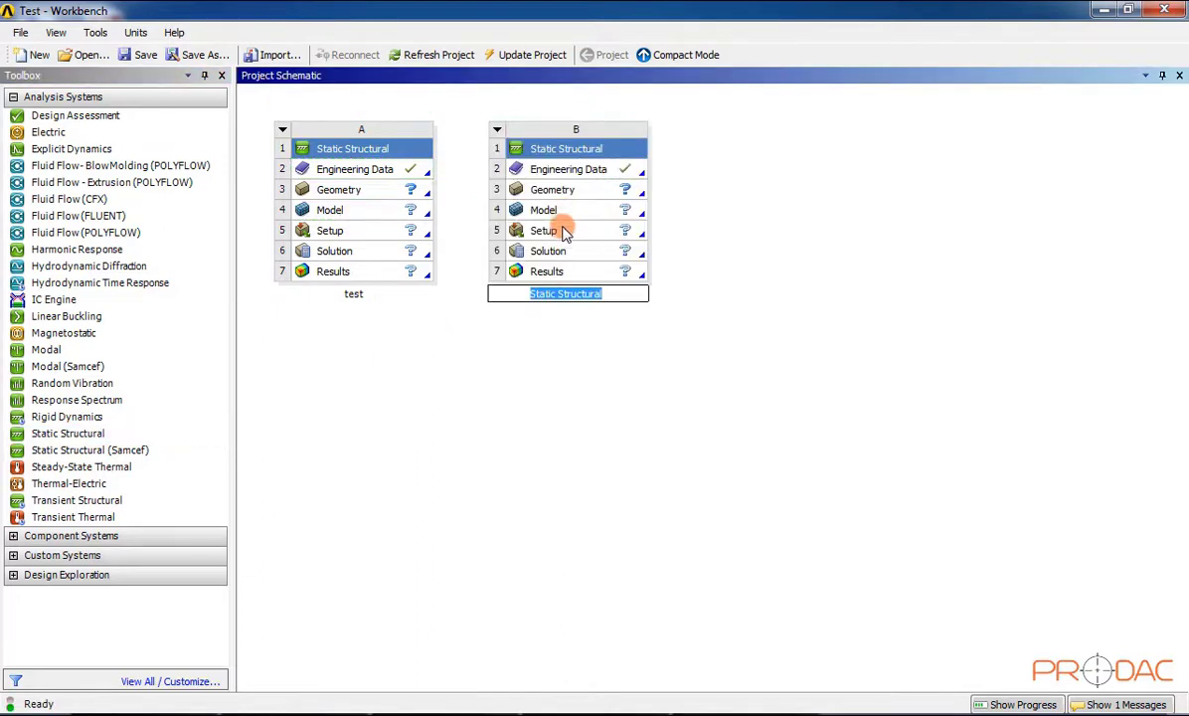
{"action": "left_click", "coordinate": [552, 382]}
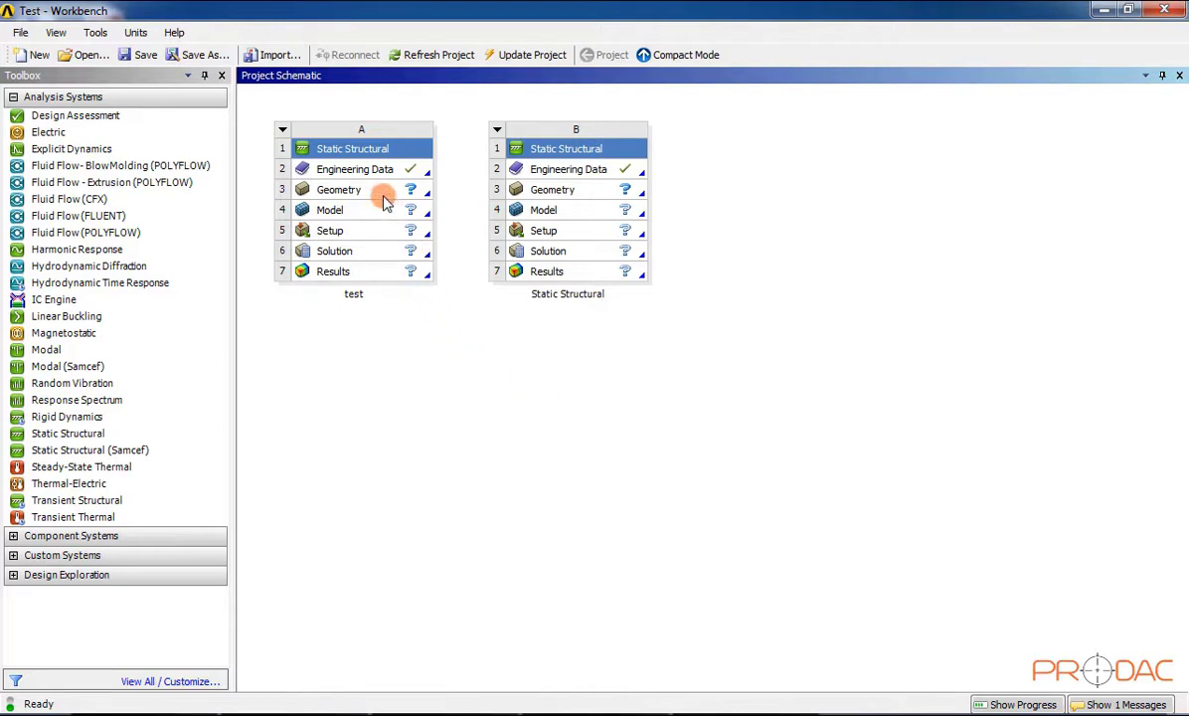
Share the Geometry and Engineering Data of system A with the matching cells of system B.
{"action": "left_click_drag", "start_coordinate": [376, 196], "coordinate": [568, 196]}
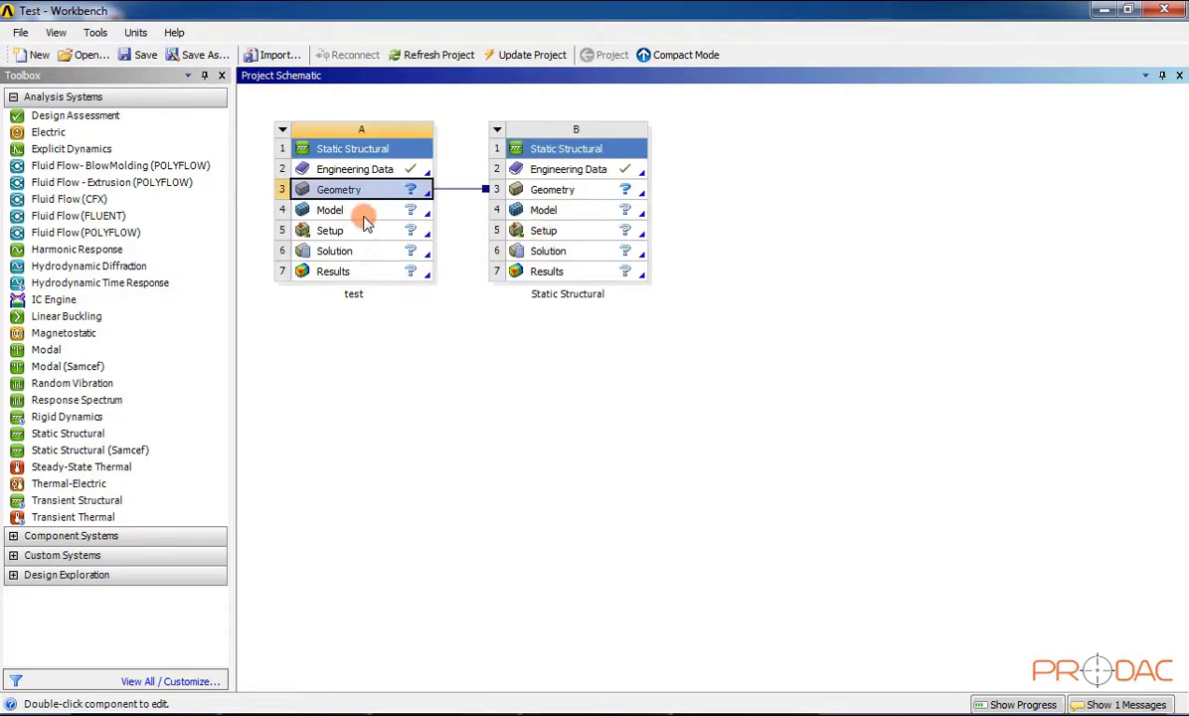
{"action": "left_click_drag", "start_coordinate": [366, 169], "coordinate": [536, 178]}
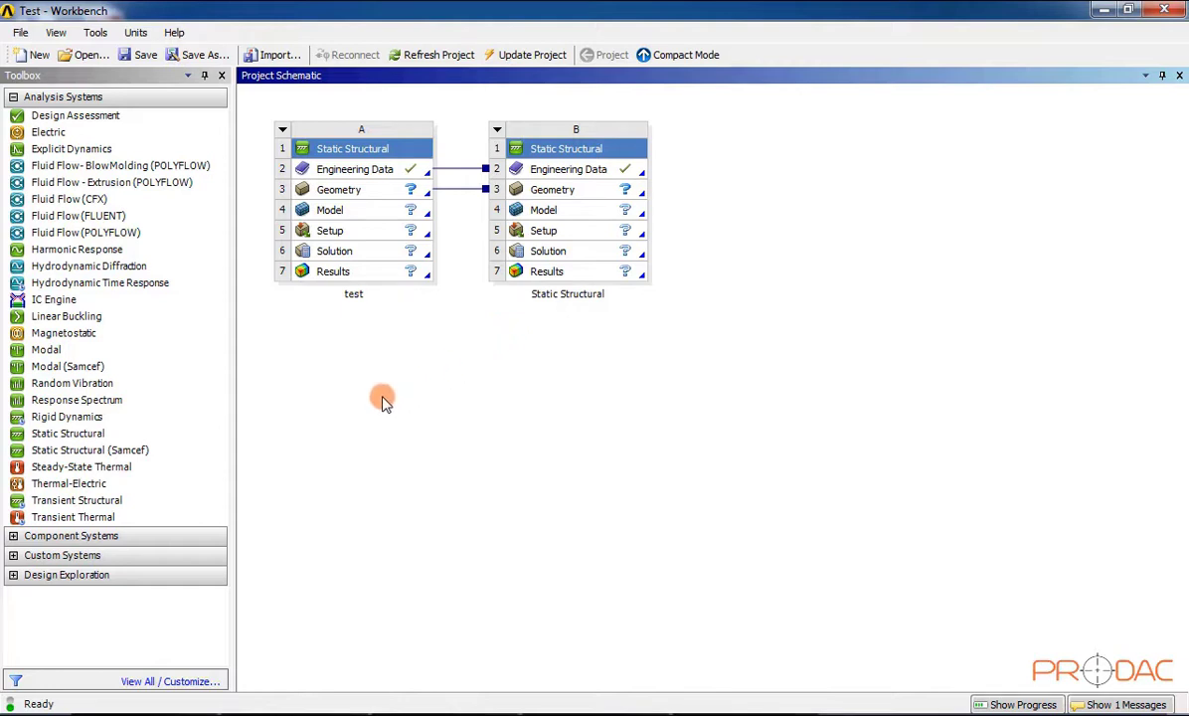
Add a third Static Structural system that shares system B's Engineering Data and Geometry, keeping its default name.
{"action": "left_click", "coordinate": [75, 433]}
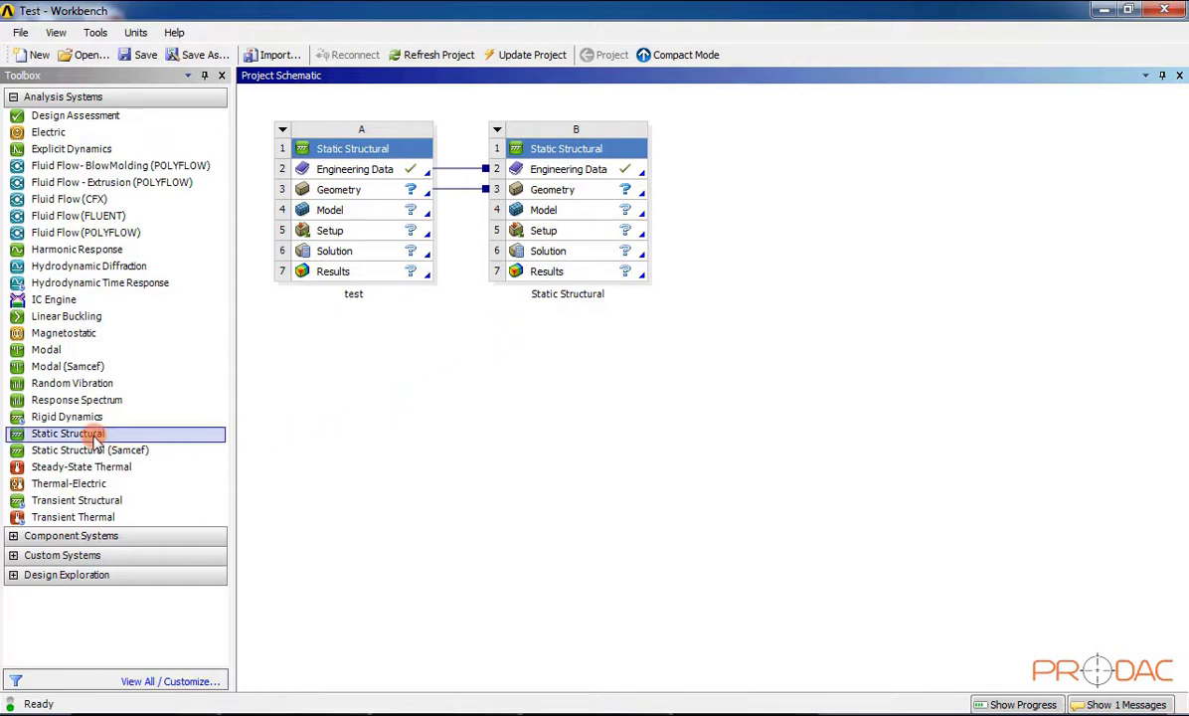
{"action": "left_click_drag", "start_coordinate": [94, 437], "coordinate": [661, 258]}
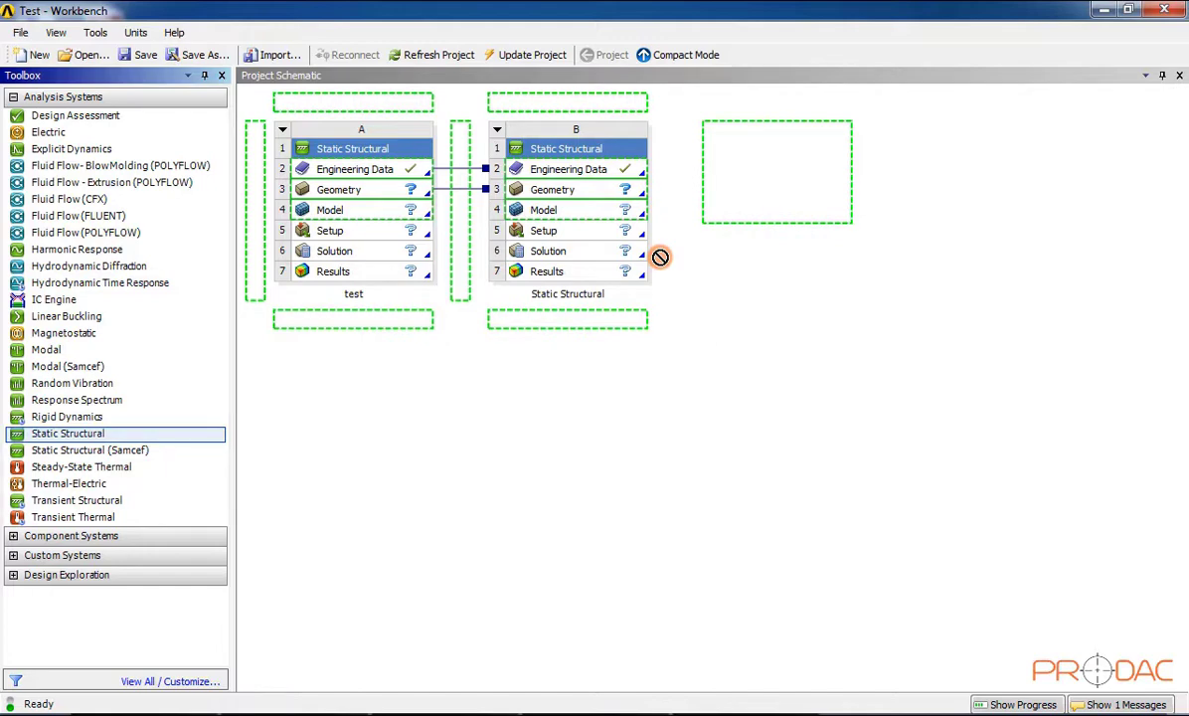
{"action": "left_click_drag", "start_coordinate": [661, 257], "coordinate": [594, 199]}
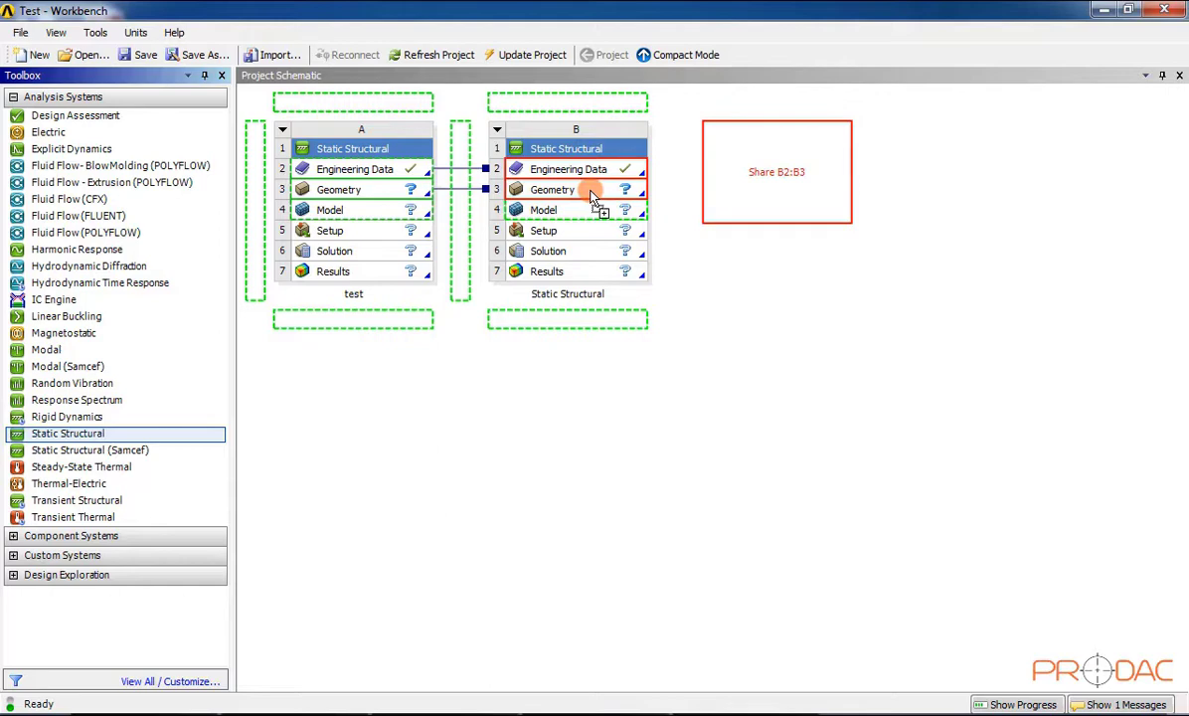
{"action": "left_click_drag", "start_coordinate": [594, 199], "coordinate": [592, 197]}
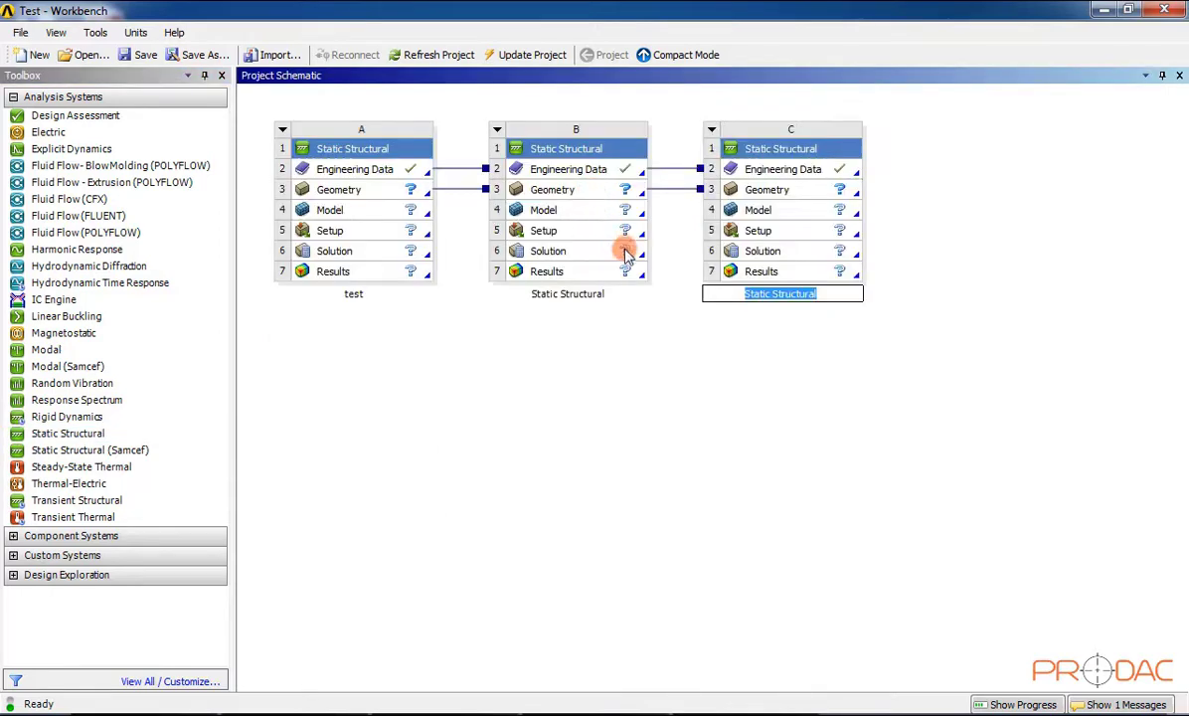
{"action": "left_click", "coordinate": [721, 328]}
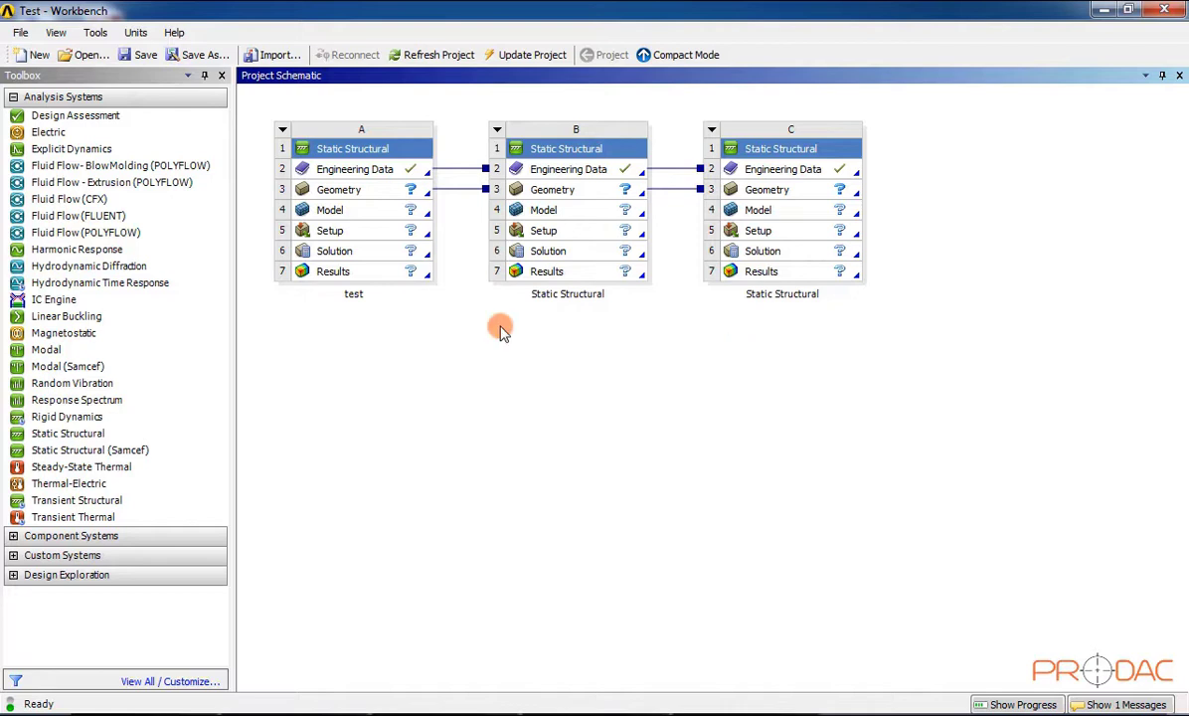
Review the Import Geometry options for the Geometry cell of system A without importing a file.
{"action": "left_click", "coordinate": [355, 196]}
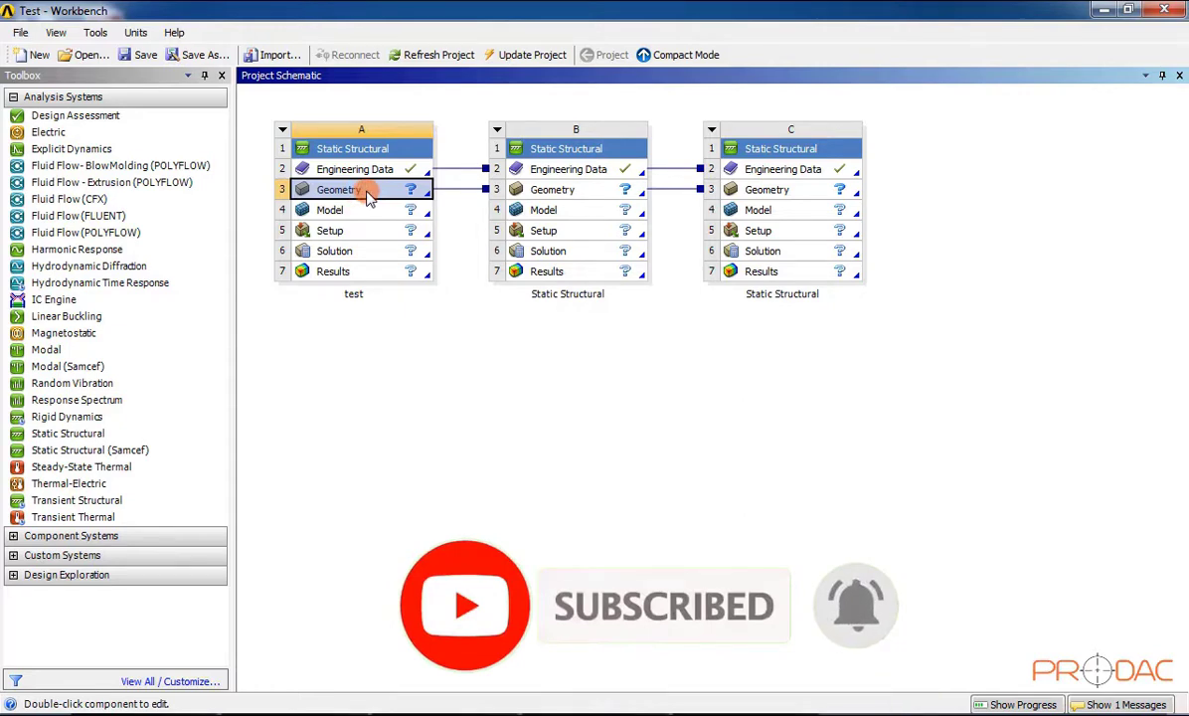
{"action": "right_click", "coordinate": [368, 196]}
{"action": "mouse_move", "coordinate": [383, 225]}
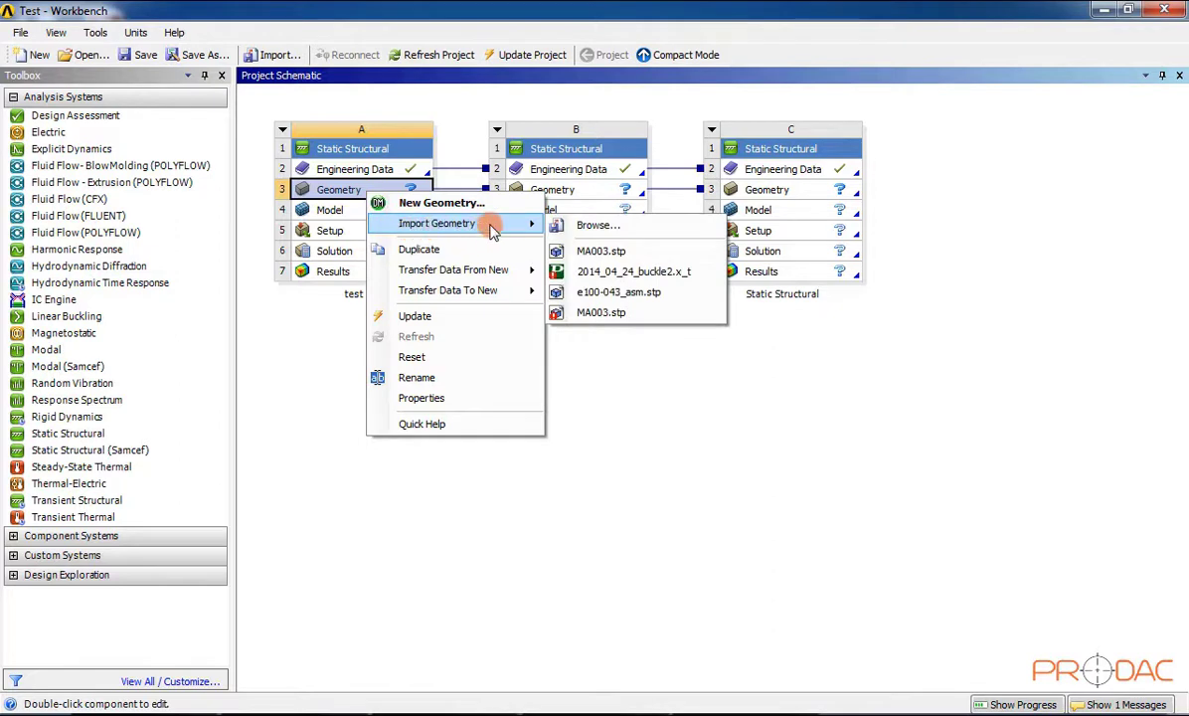
{"action": "left_click", "coordinate": [502, 437]}
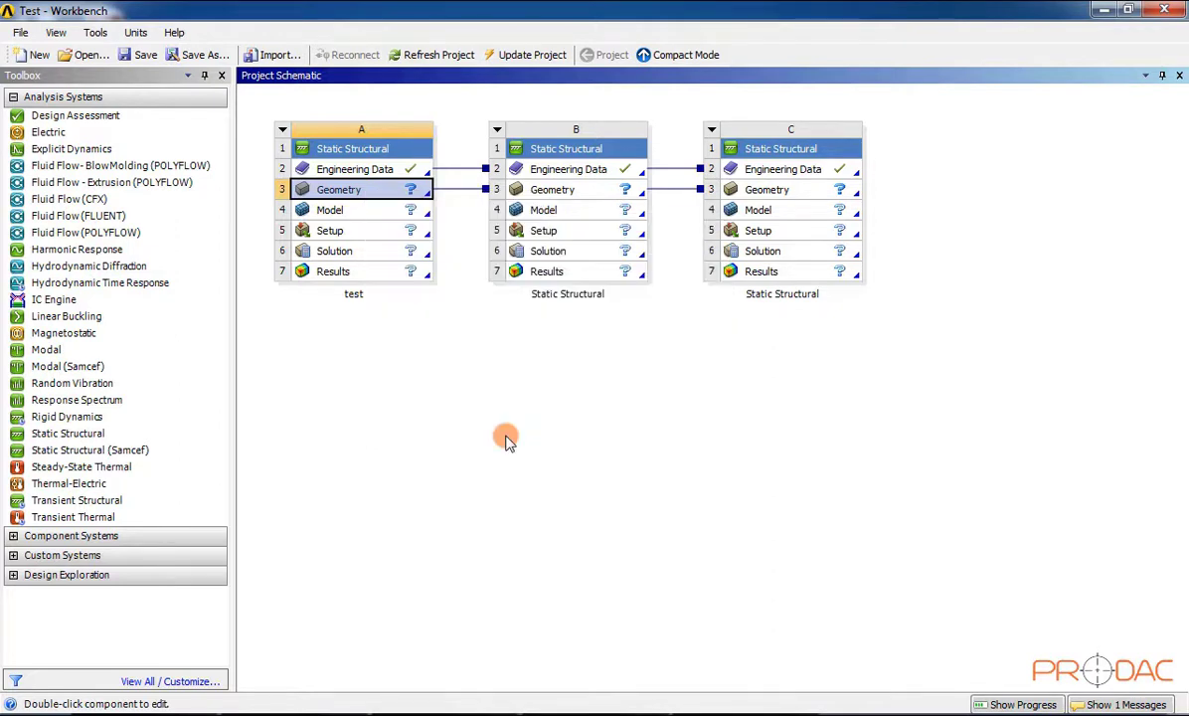
{"action": "left_click", "coordinate": [483, 381]}
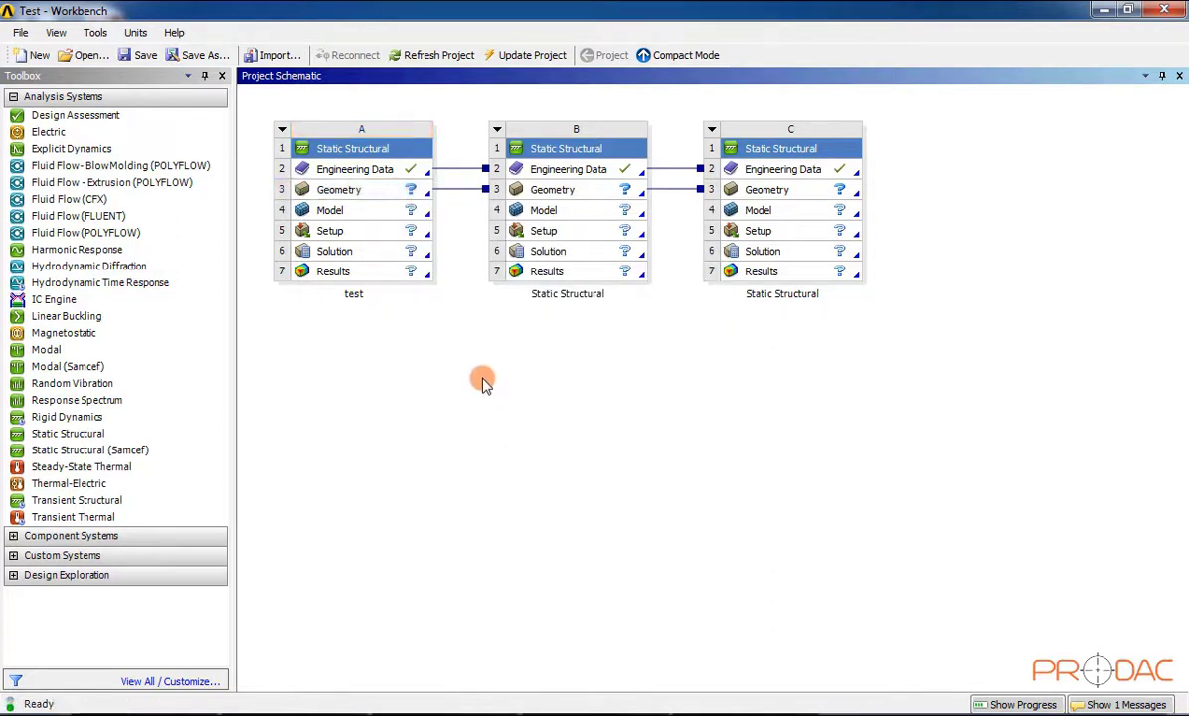
Open the Geometry cell of system A in DesignModeler.
{"action": "double_click", "coordinate": [390, 199]}
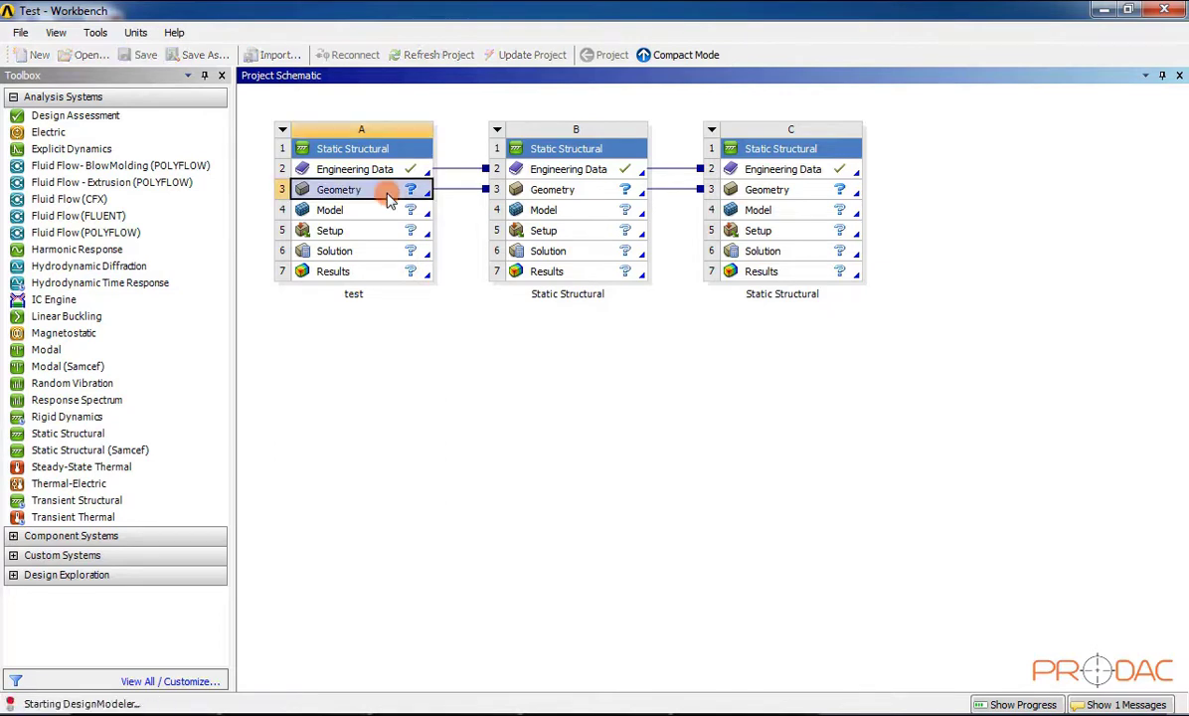